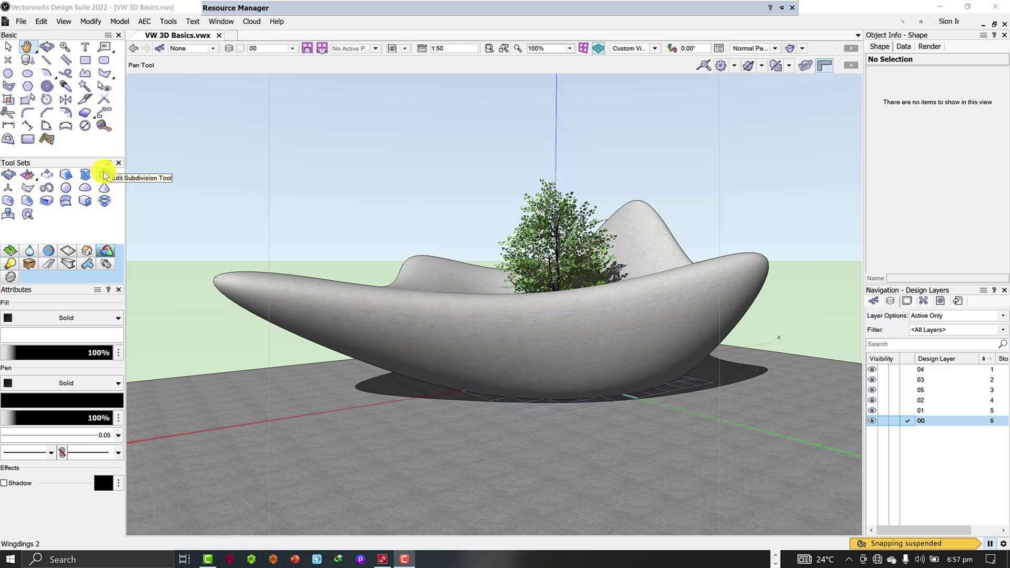
# Make design layer 02 the active layer
pyautogui.click(910, 403)
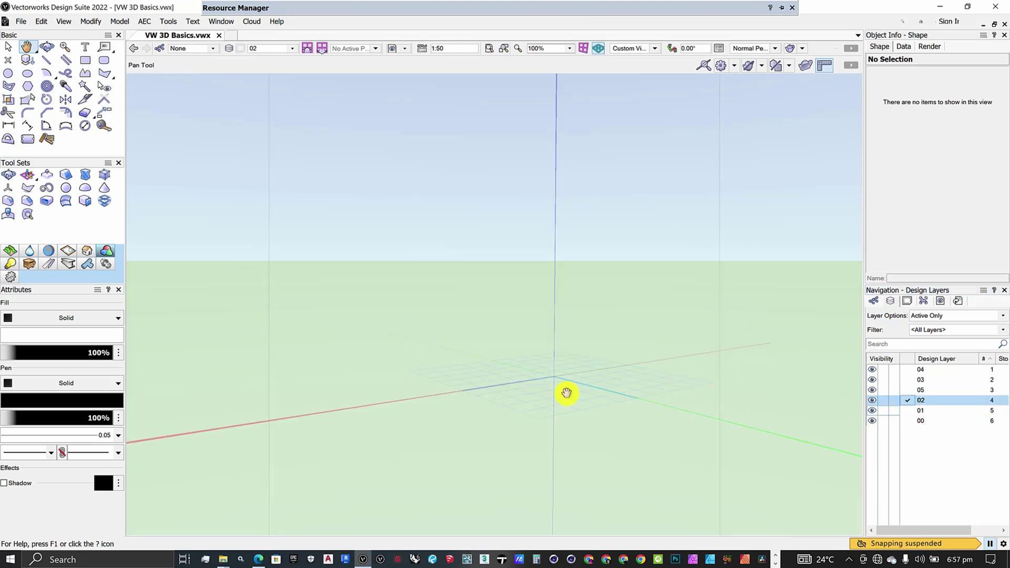
pyautogui.scroll(5, 568, 379)
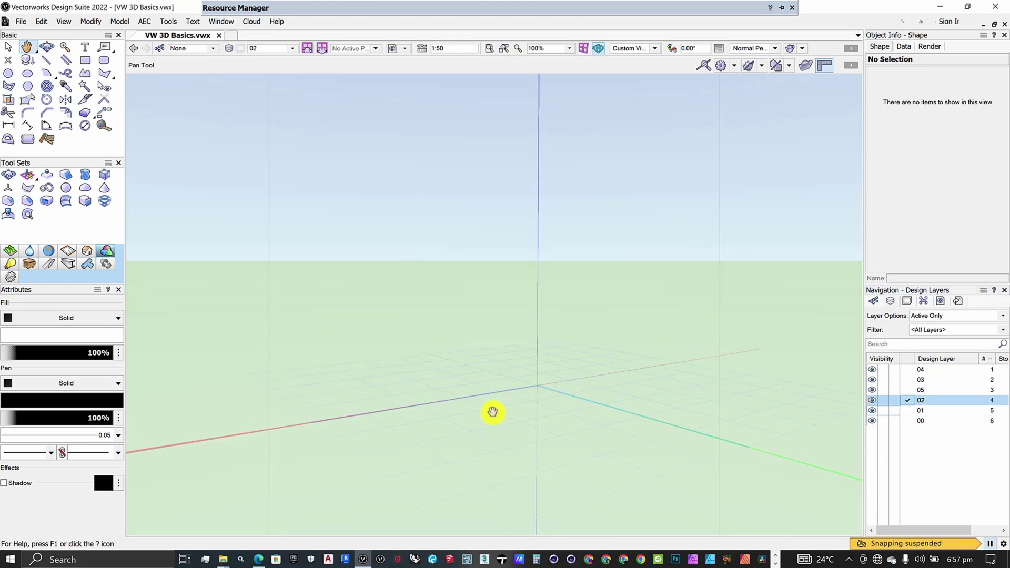
pyautogui.rightClick(936, 361)
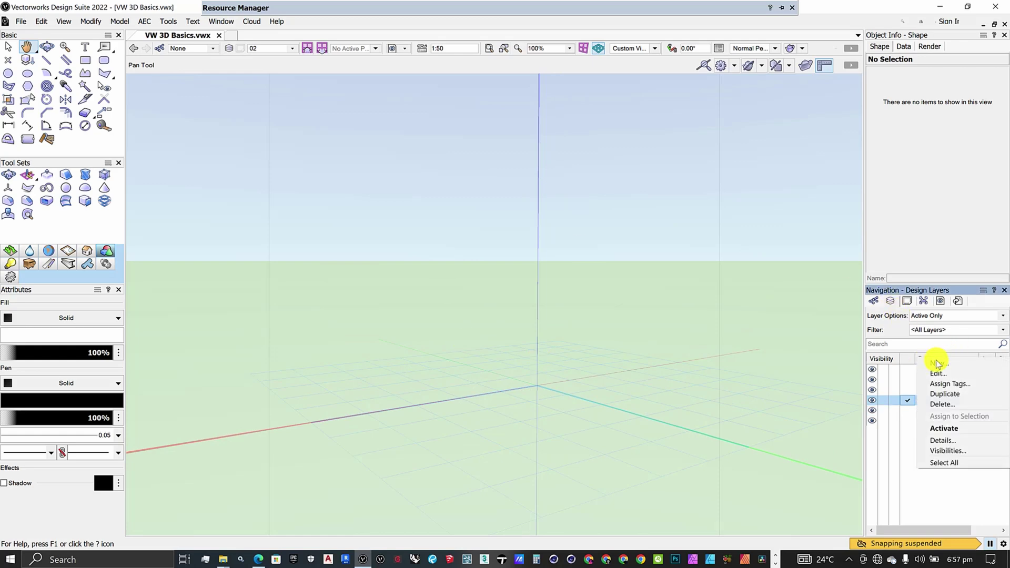
pyautogui.click(937, 365)
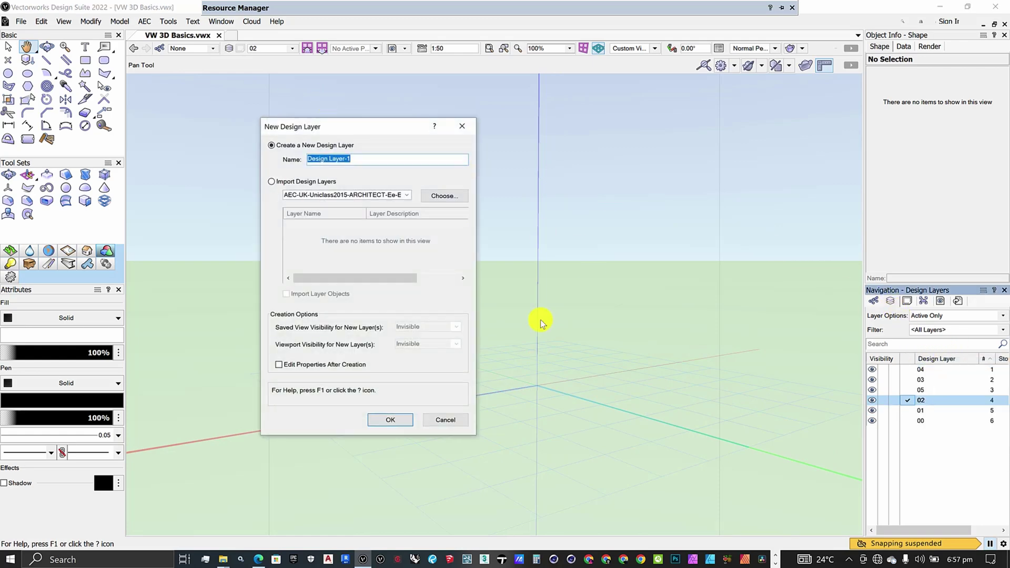
pyautogui.click(443, 420)
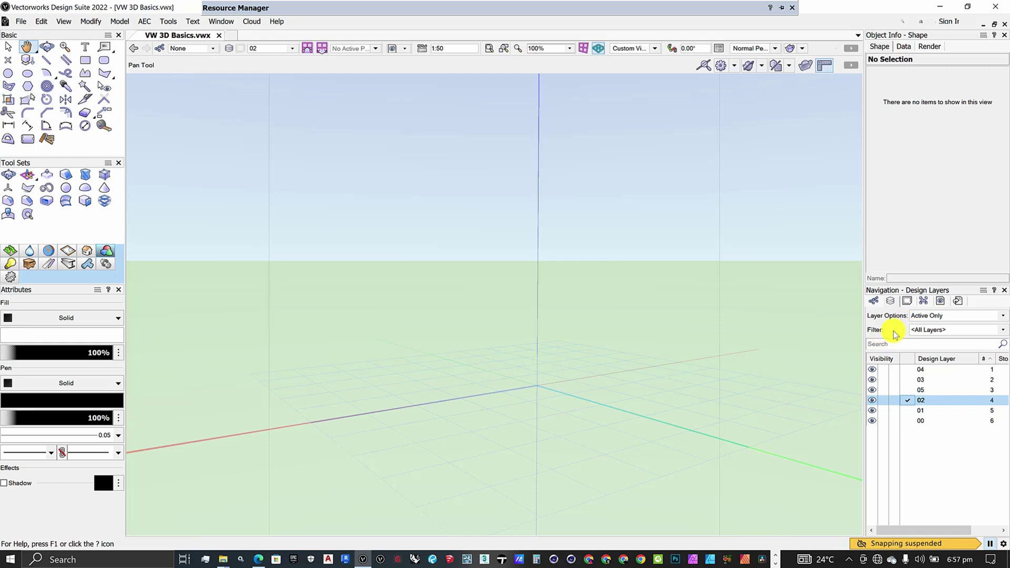
# Activate the Edit Subdivision tool, browse the available subdivision primitive types, and dismiss the creation dialog
pyautogui.moveTo(532, 394); pyautogui.dragTo(553, 378)
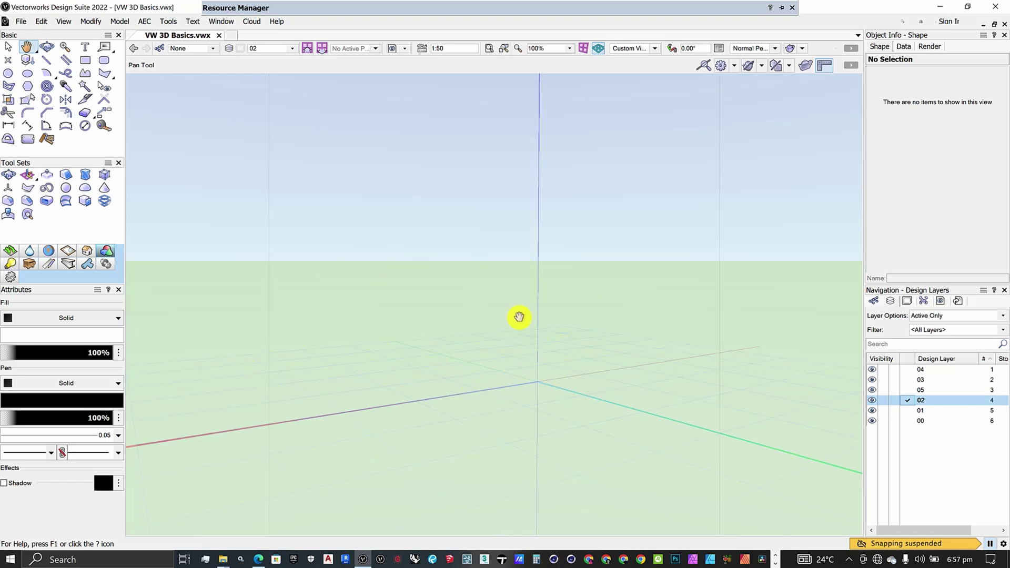
pyautogui.moveTo(538, 381); pyautogui.dragTo(496, 372)
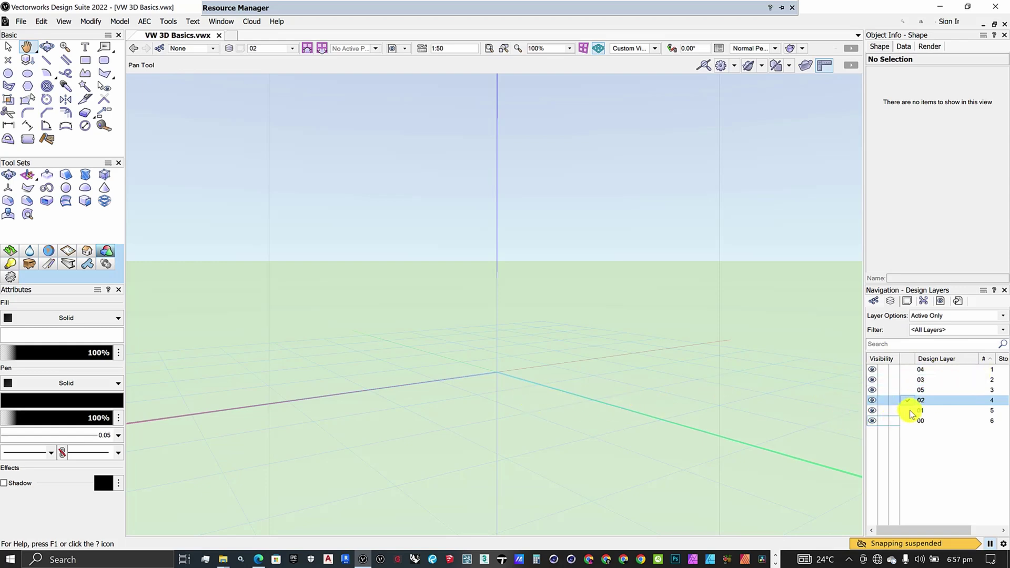
pyautogui.moveTo(907, 403); pyautogui.dragTo(922, 392)
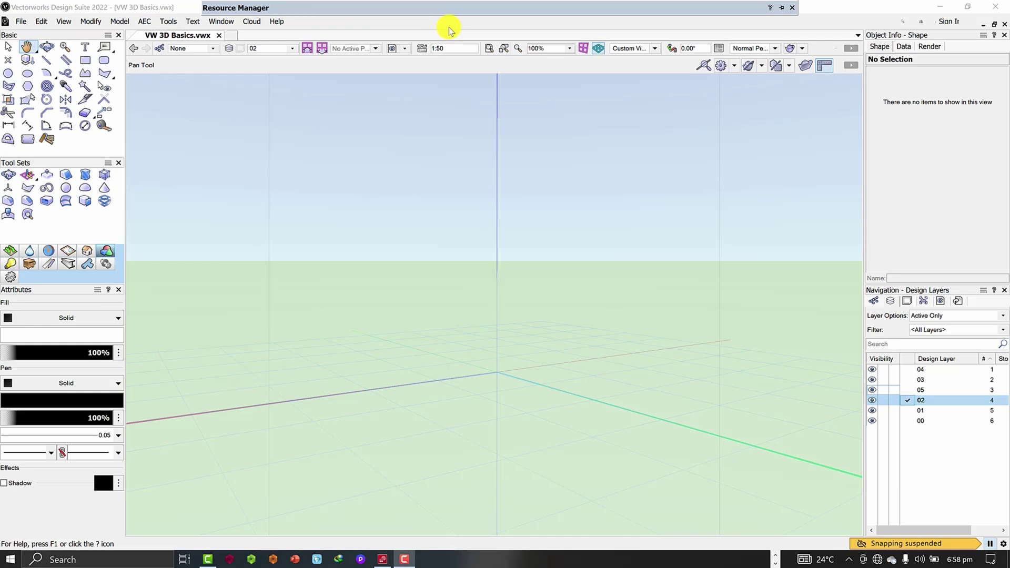
pyautogui.click(104, 178)
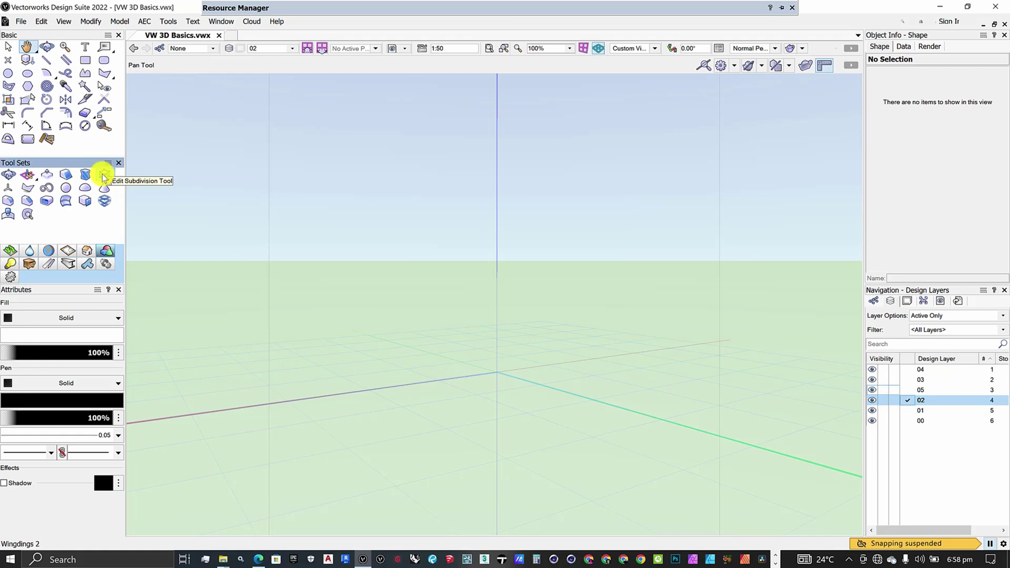
pyautogui.click(104, 178)
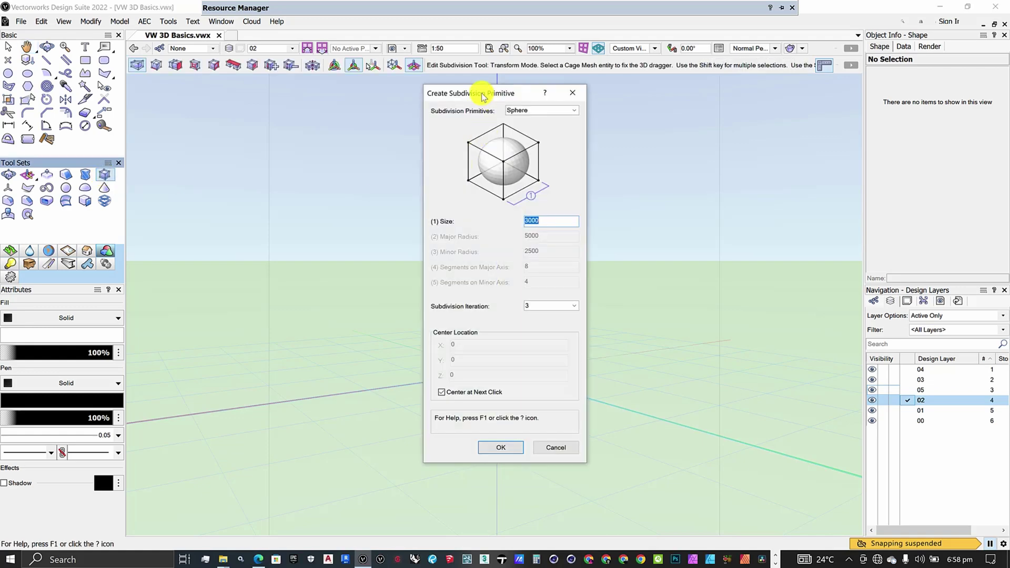
pyautogui.moveTo(516, 97); pyautogui.dragTo(559, 106)
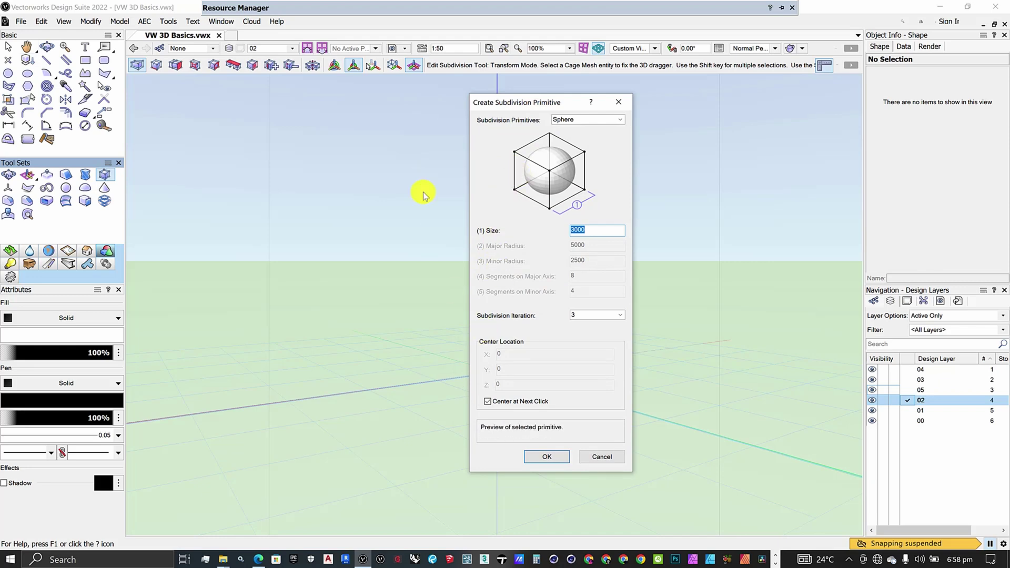
pyautogui.click(580, 124)
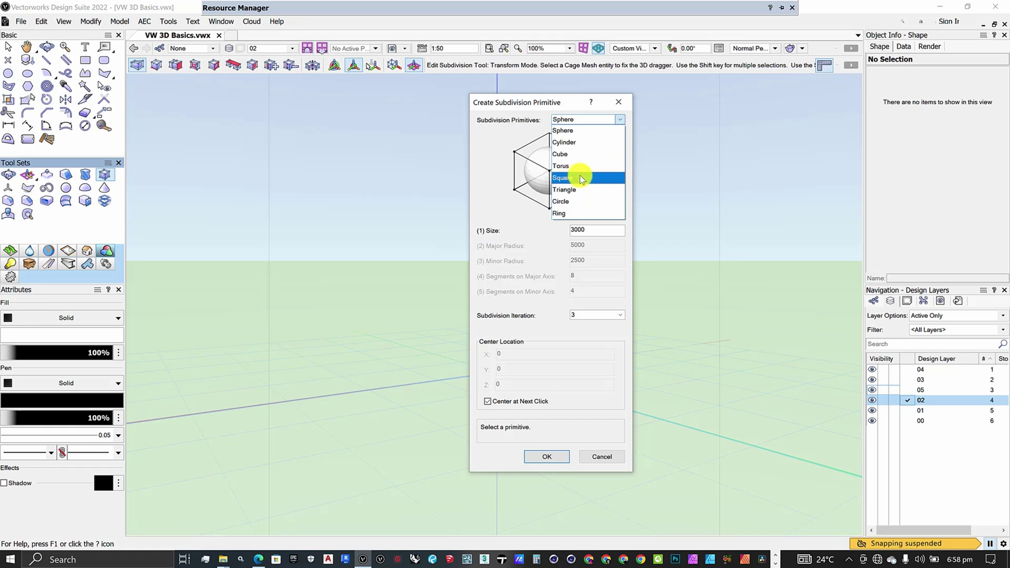
pyautogui.click(597, 457)
pyautogui.click(597, 457)
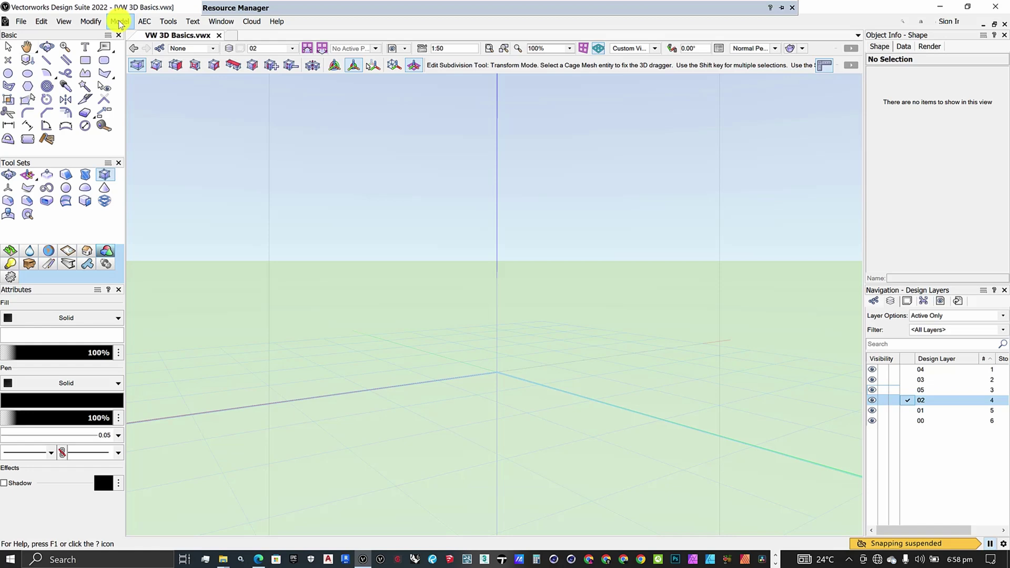
# Create a sphere subdivision primitive with size 3000 and subdivision iteration 3, centred near the origin
pyautogui.click(120, 22)
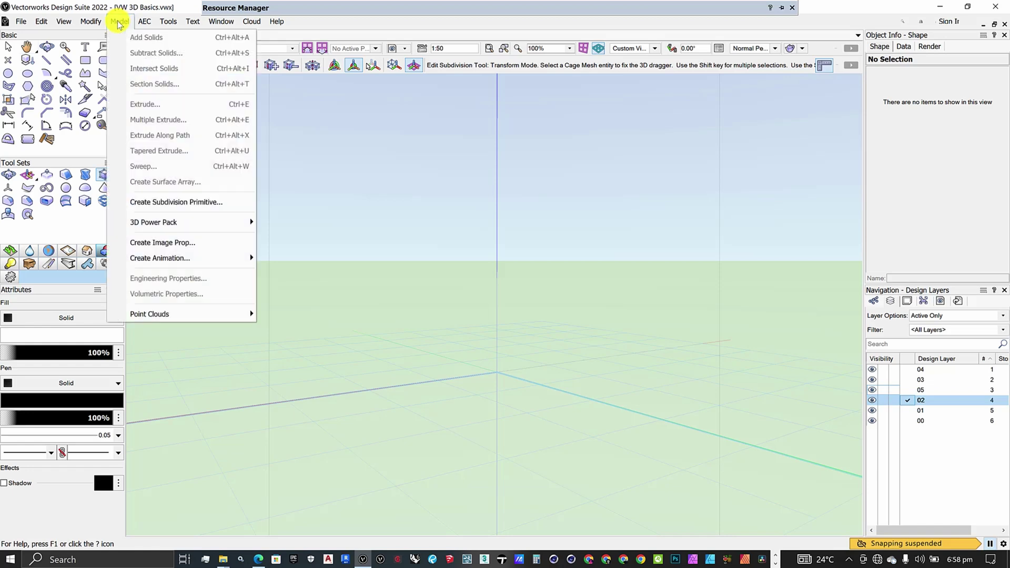
pyautogui.click(161, 203)
pyautogui.moveTo(539, 108); pyautogui.dragTo(623, 102)
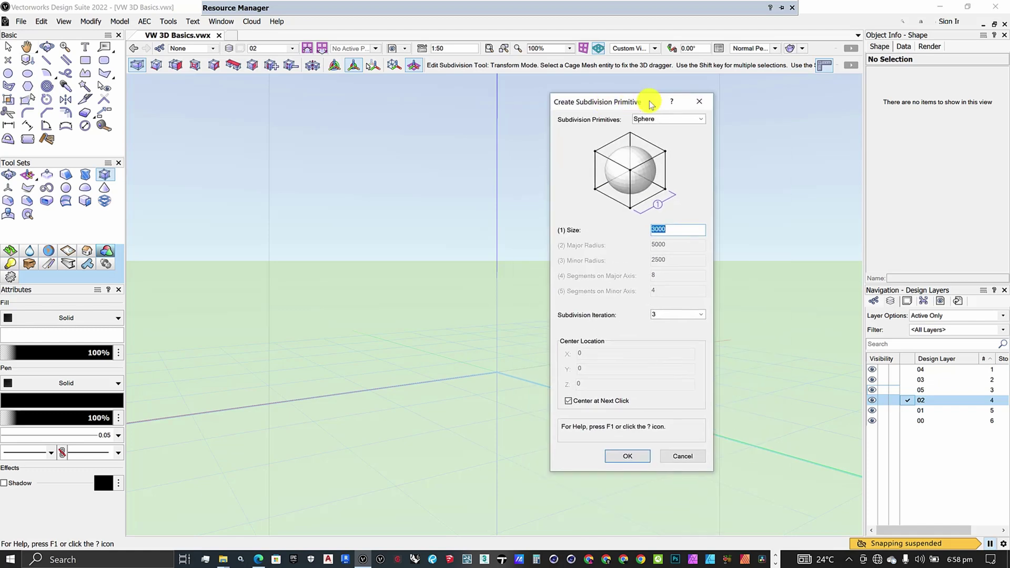
pyautogui.click(659, 125)
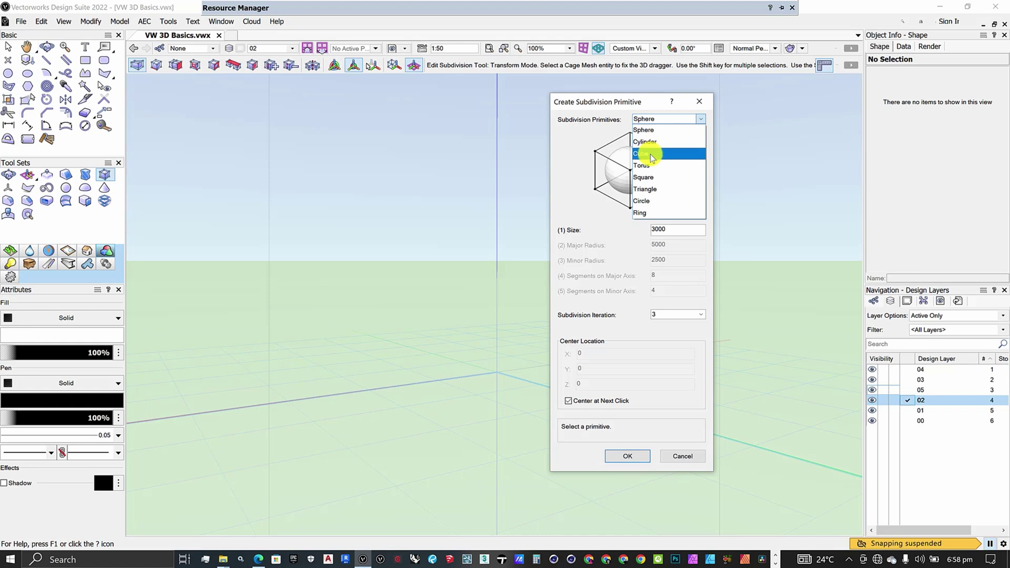
pyautogui.click(582, 201)
pyautogui.moveTo(589, 103); pyautogui.dragTo(692, 100)
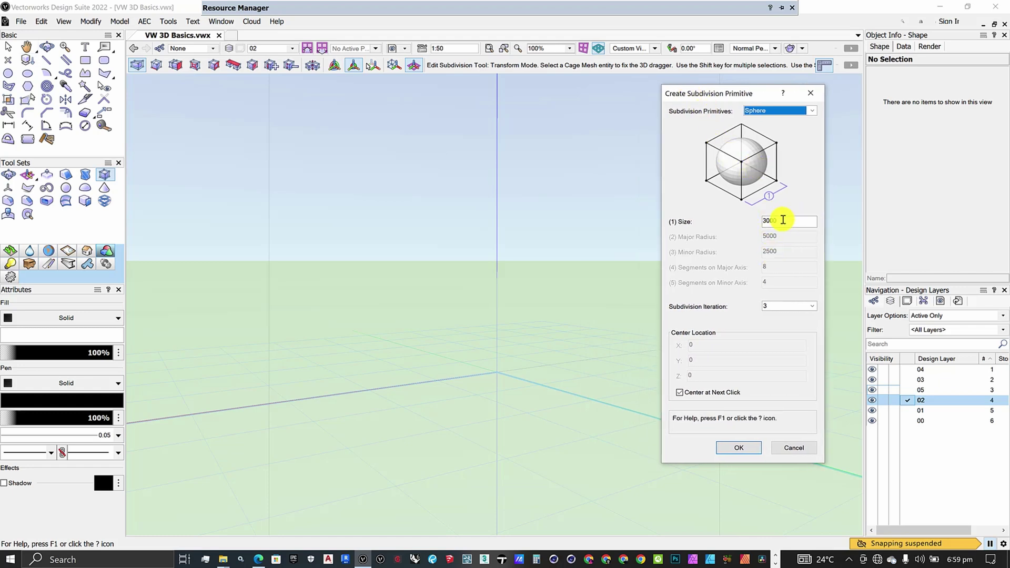
pyautogui.click(784, 306)
pyautogui.click(794, 305)
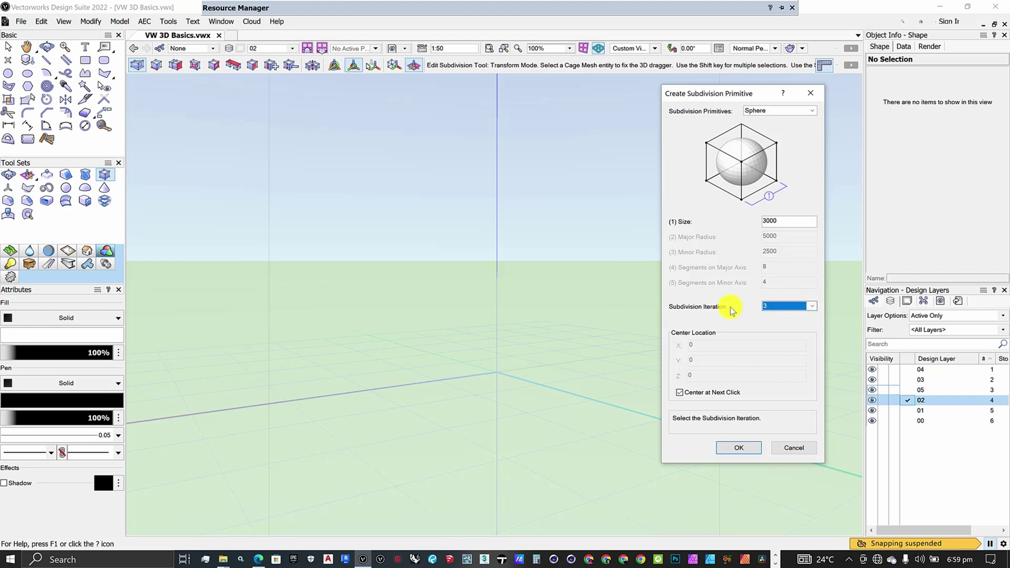
pyautogui.click(788, 308)
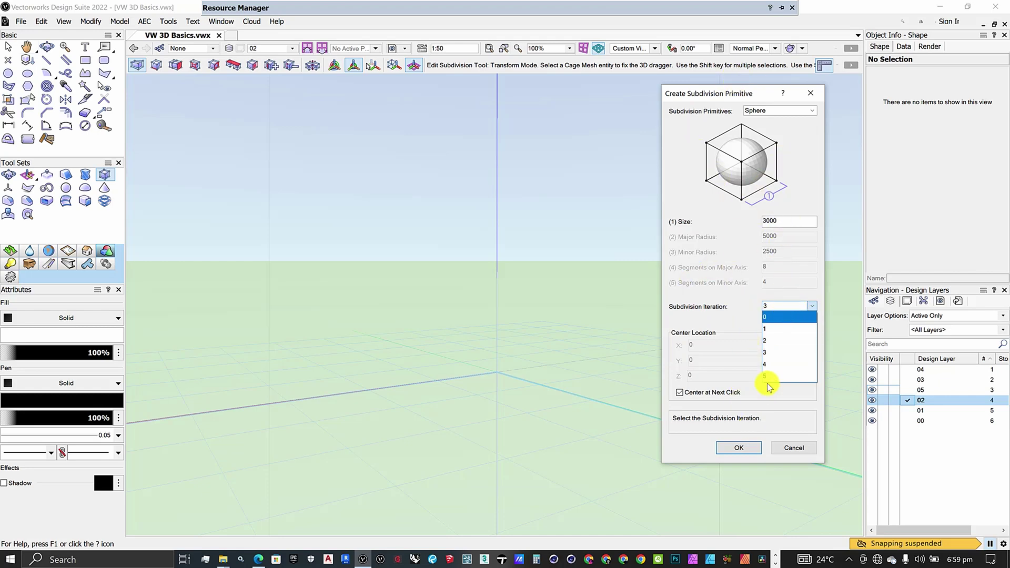
pyautogui.click(769, 353)
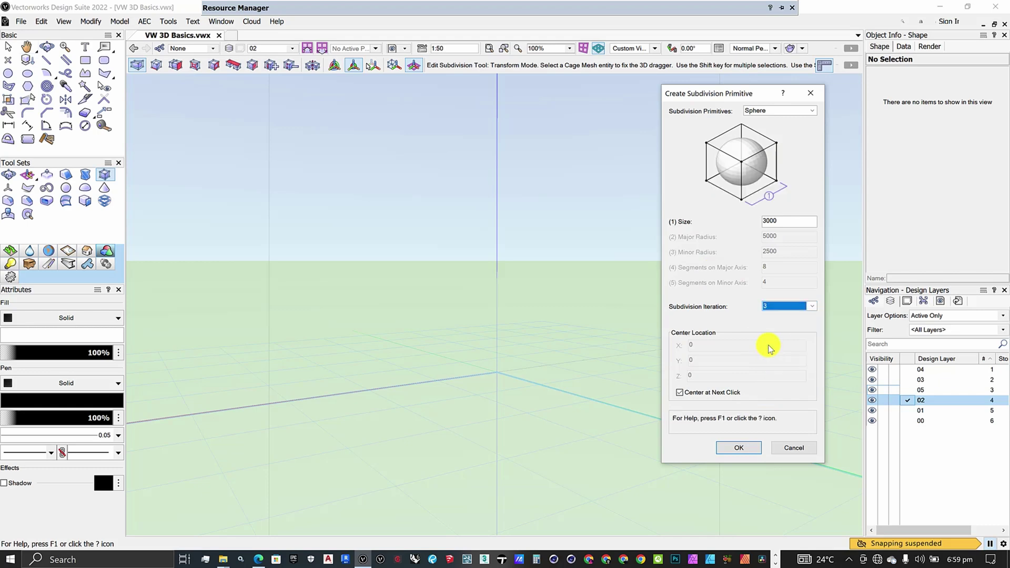
pyautogui.click(737, 451)
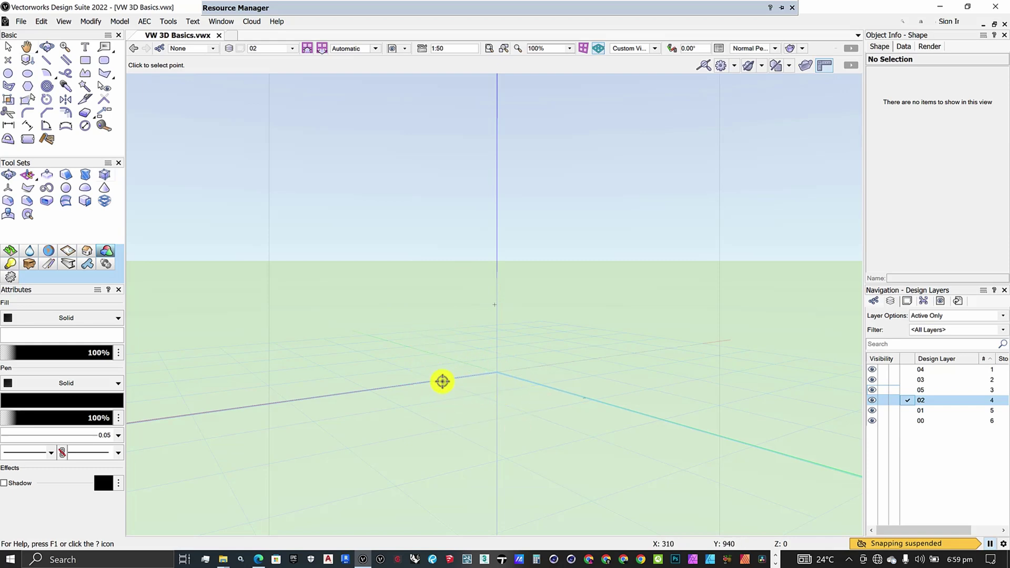
pyautogui.click(477, 368)
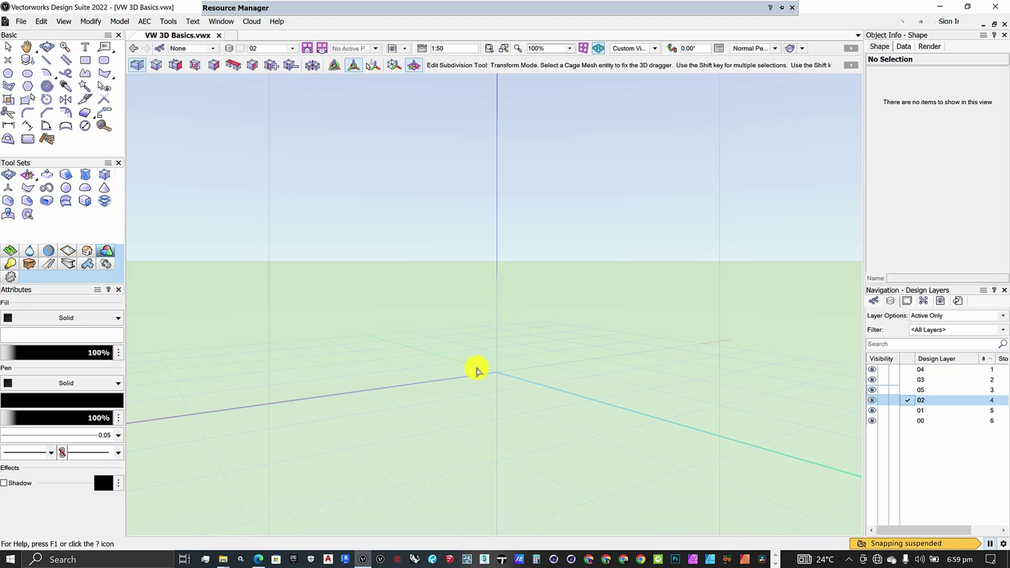
# Select the sphere's cage face on the red-axis side and pull it outward about 3800 along that axis
pyautogui.keyDown('shift'); pyautogui.moveTo(581, 330); pyautogui.dragTo(427, 284, button='middle'); pyautogui.keyUp('shift')
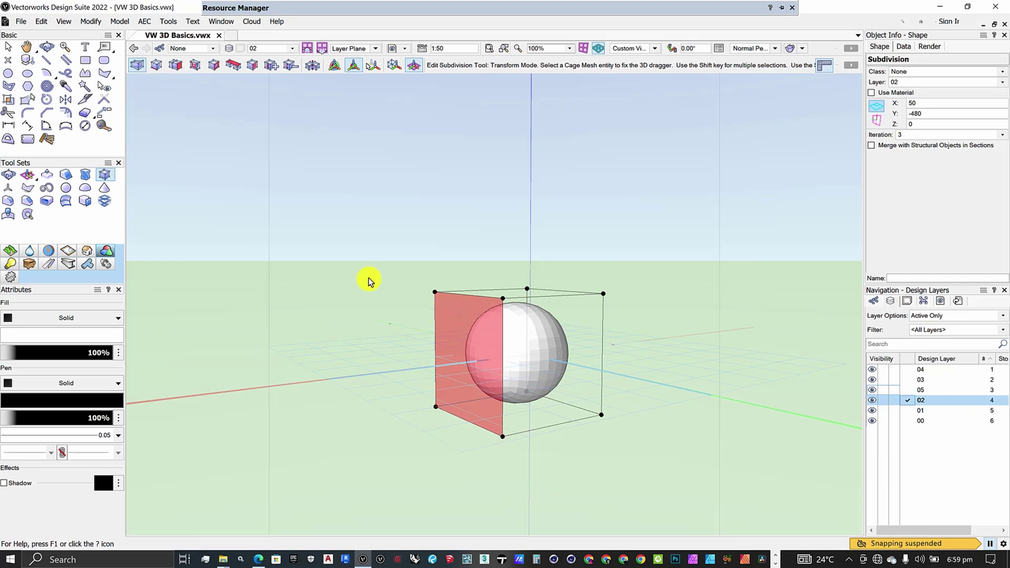
pyautogui.click(472, 344)
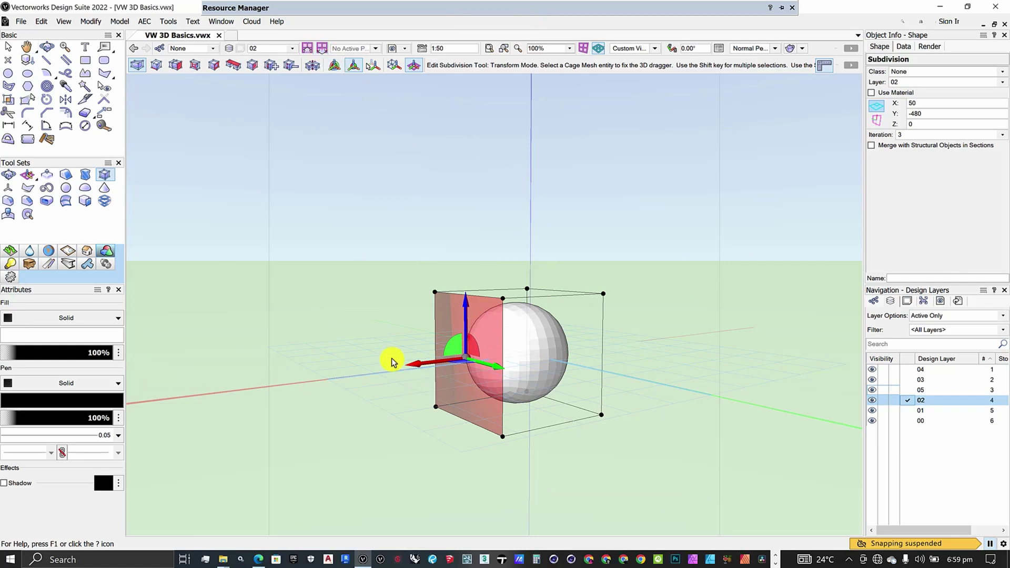
pyautogui.keyDown('shift'); pyautogui.click(544, 384); pyautogui.keyUp('shift')
pyautogui.click(334, 65)
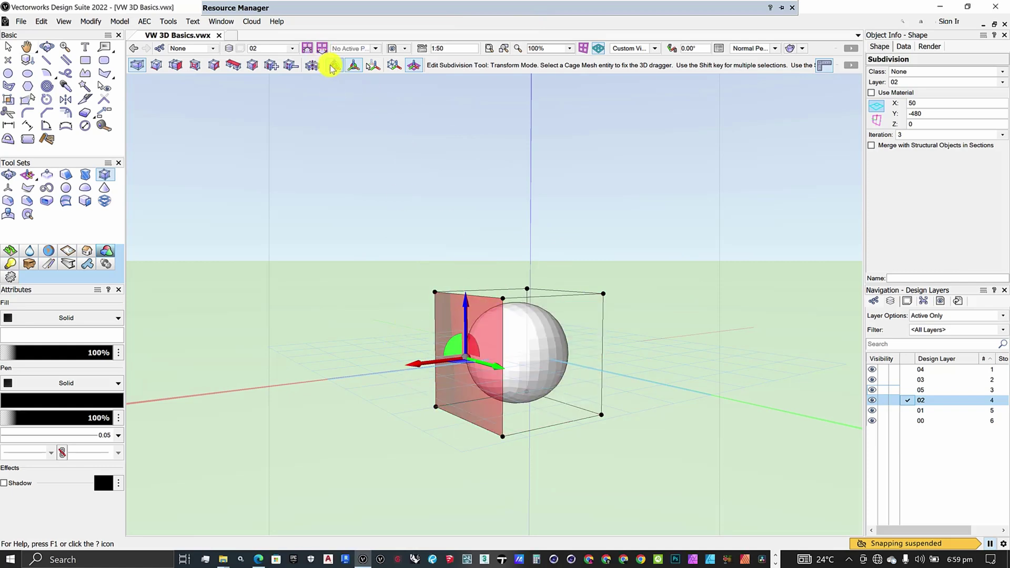
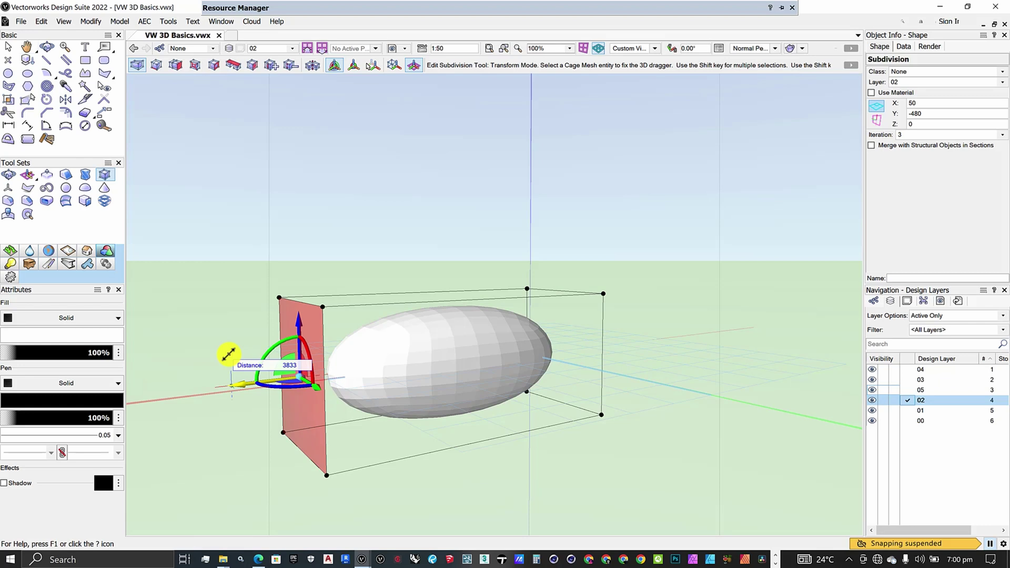
pyautogui.moveTo(238, 353); pyautogui.dragTo(146, 355)
# Pull the selected cage face farther out along the red axis and raise it high above the ground along the blue axis
pyautogui.scroll(-3, 550, 363)
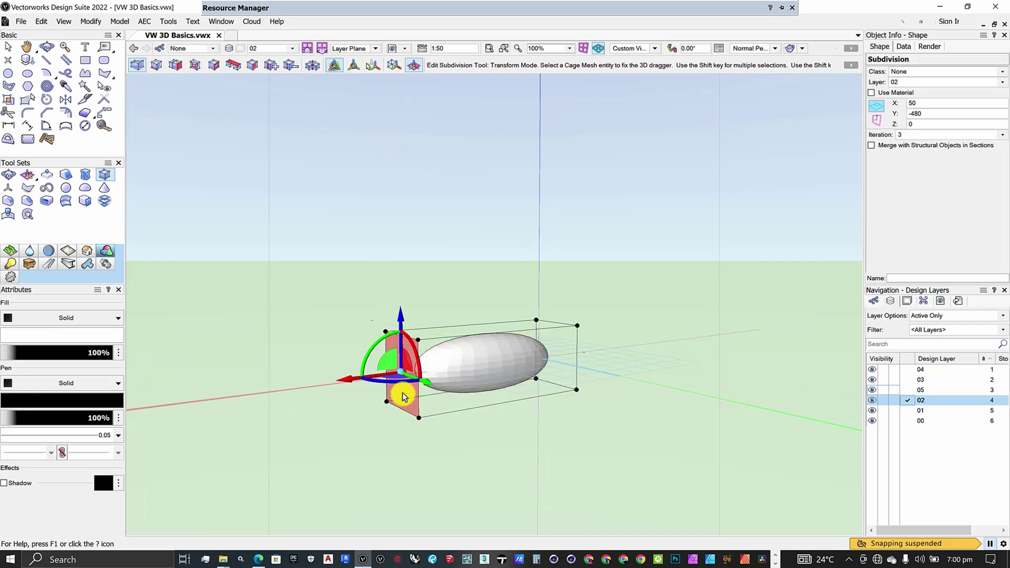
pyautogui.scroll(1, 409, 419)
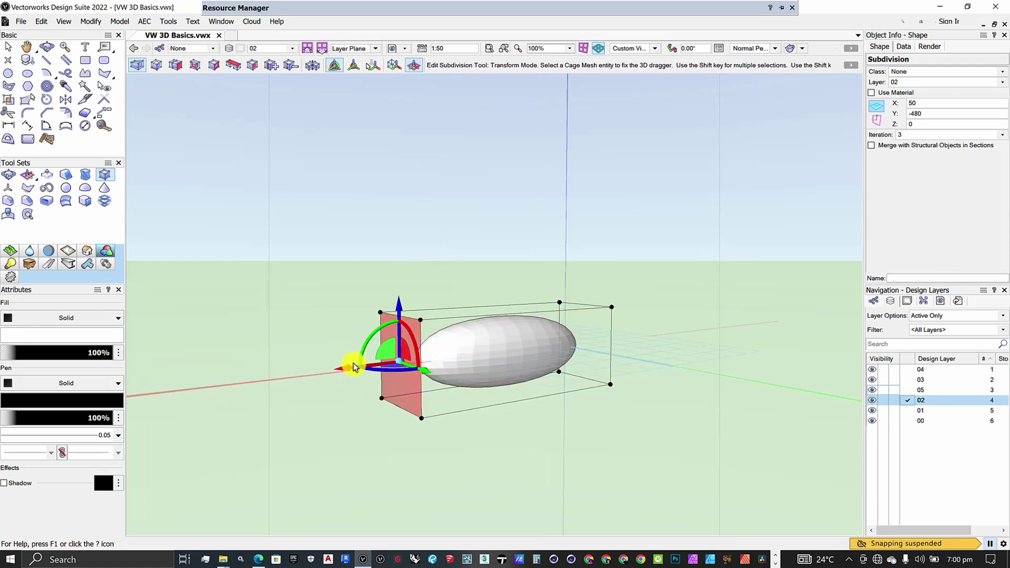
pyautogui.moveTo(350, 369); pyautogui.dragTo(281, 338)
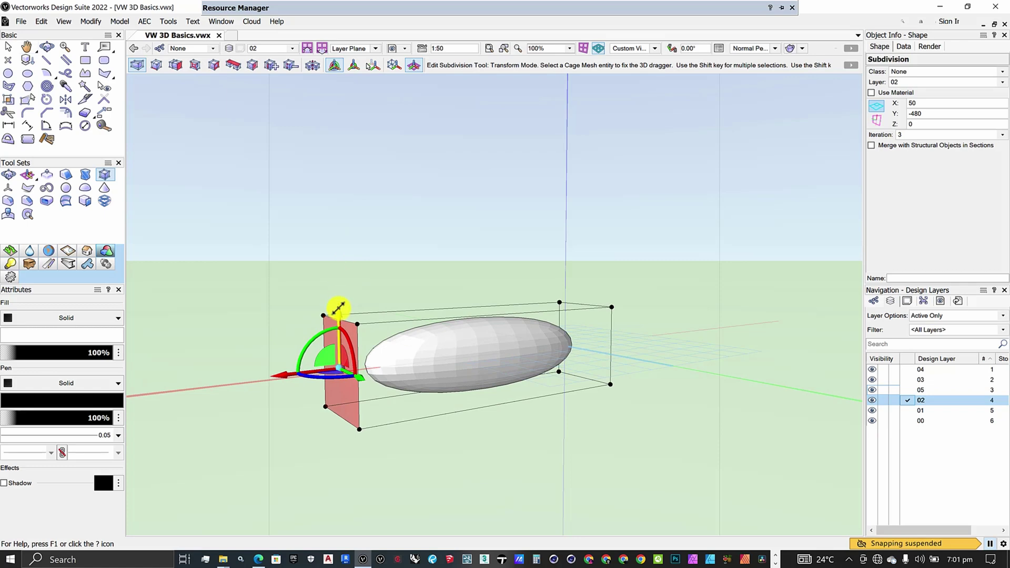
pyautogui.moveTo(339, 308); pyautogui.dragTo(368, 142)
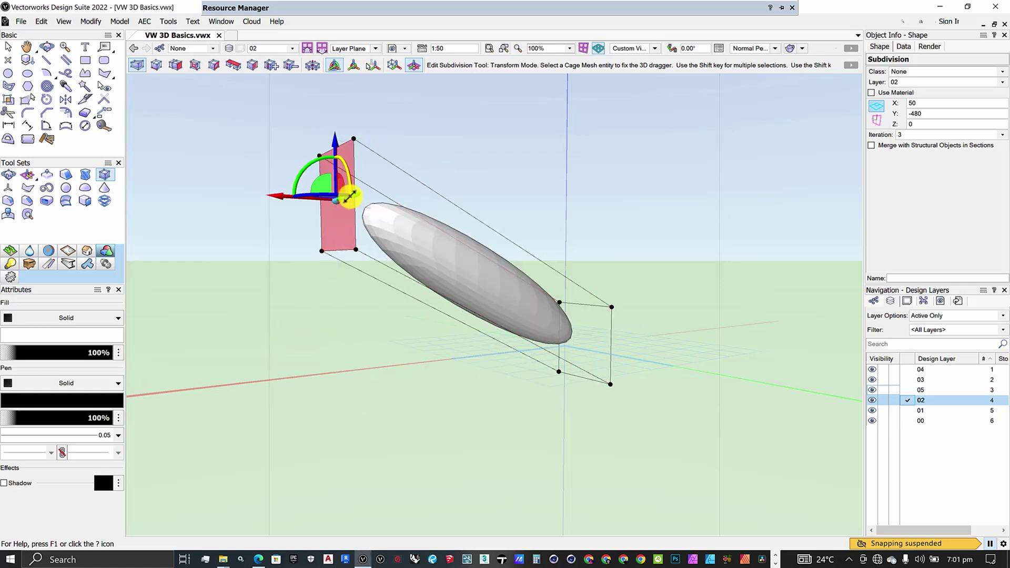
# Rotate the raised cage face about its green axis so that it tilts relative to the vertical
pyautogui.moveTo(457, 190); pyautogui.dragTo(358, 178)
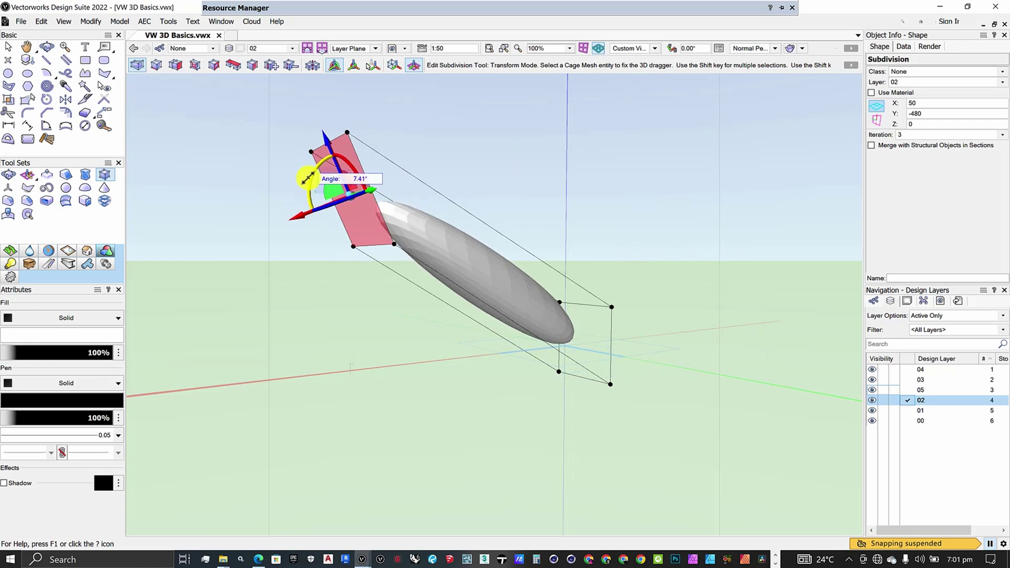
pyautogui.moveTo(301, 278); pyautogui.dragTo(293, 171)
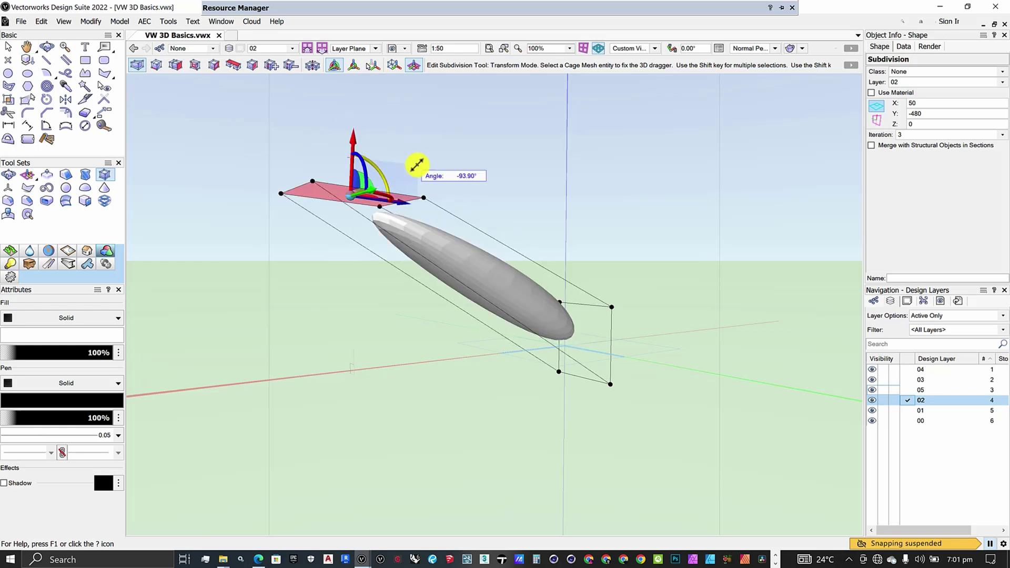
pyautogui.moveTo(287, 134); pyautogui.dragTo(371, 161)
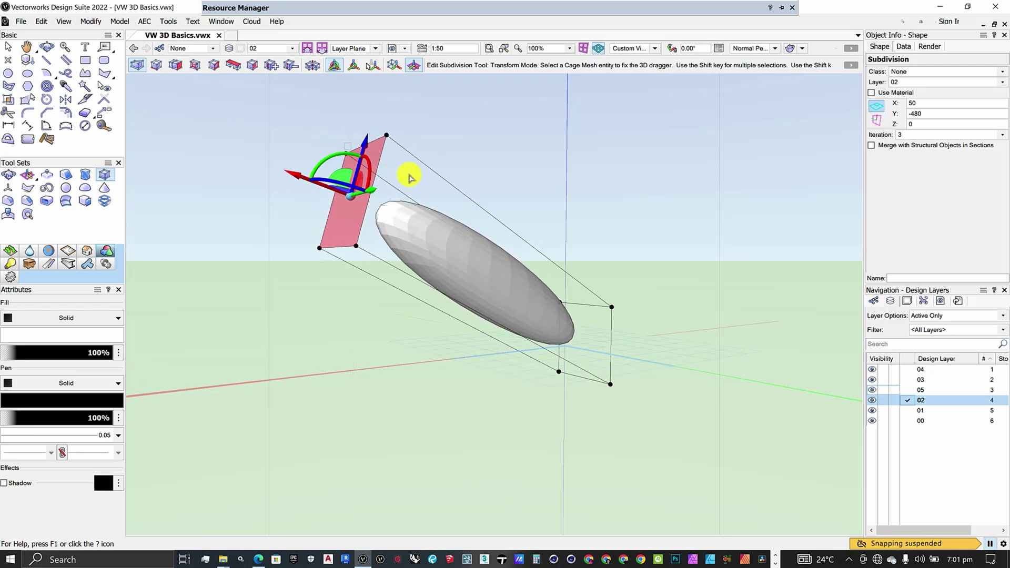
# Inspect the reshaped ellipsoid from a higher viewpoint with the Flyover tool, and clear the selection
pyautogui.click(47, 47)
pyautogui.moveTo(436, 309); pyautogui.dragTo(486, 354)
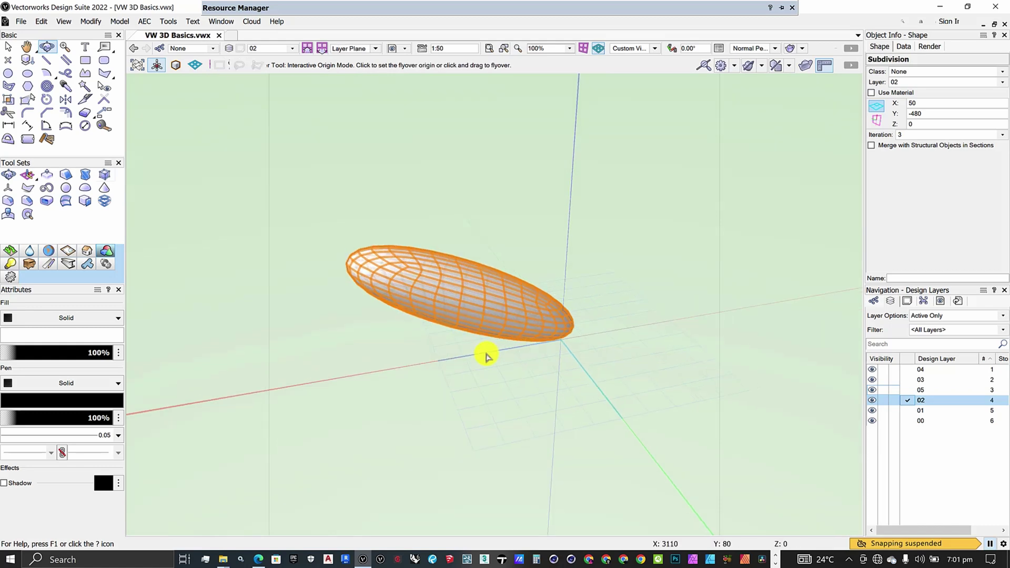
pyautogui.press('x')
pyautogui.press('x')
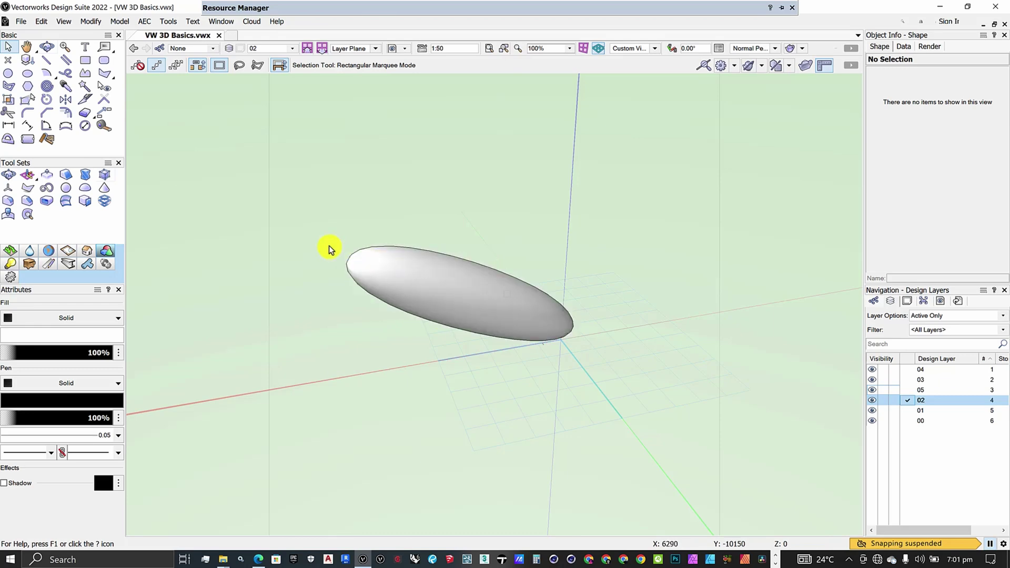
pyautogui.doubleClick(433, 287)
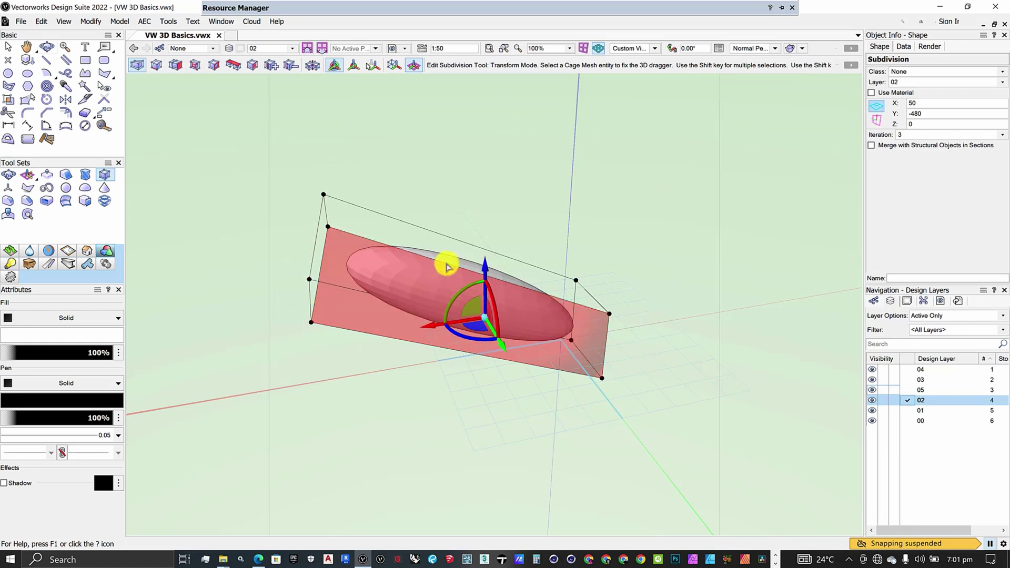
pyautogui.scroll(5, 448, 261)
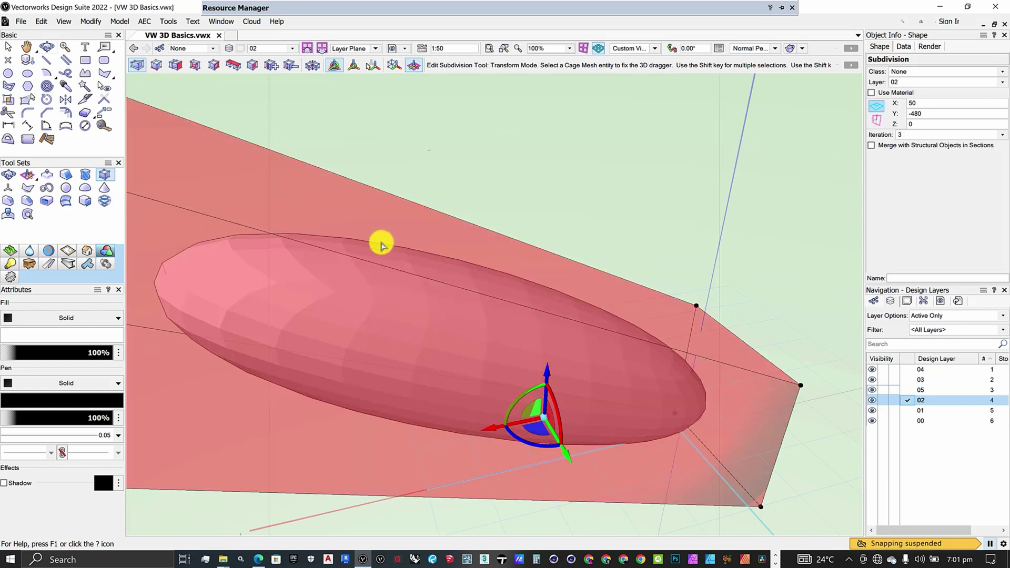
pyautogui.scroll(-3, 385, 246)
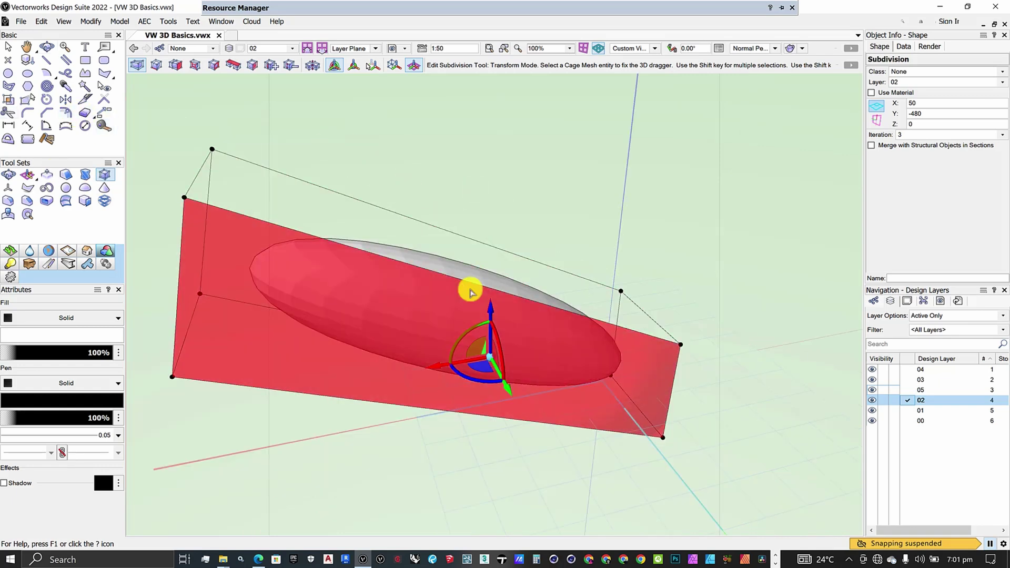
pyautogui.click(8, 47)
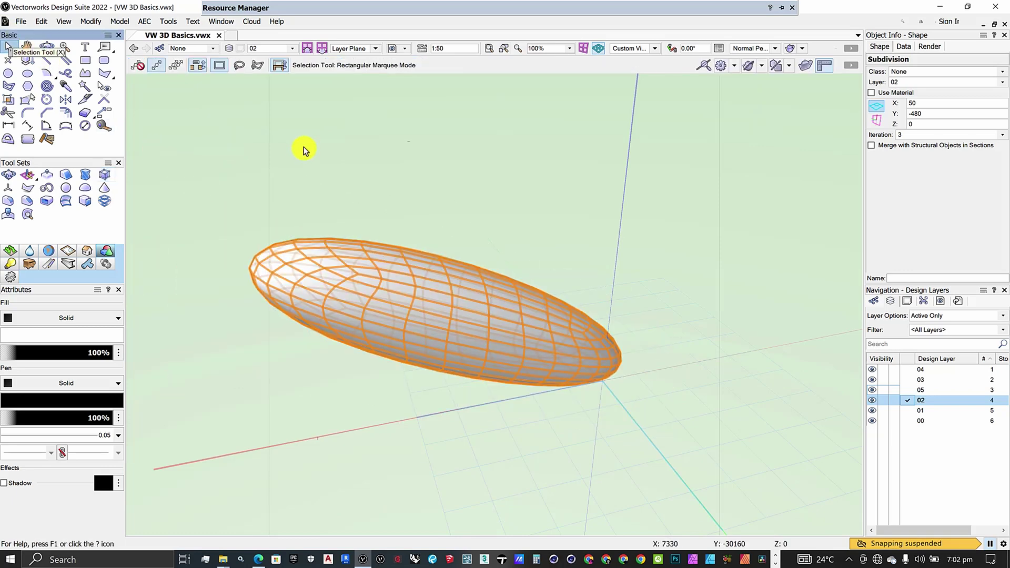
pyautogui.click(374, 174)
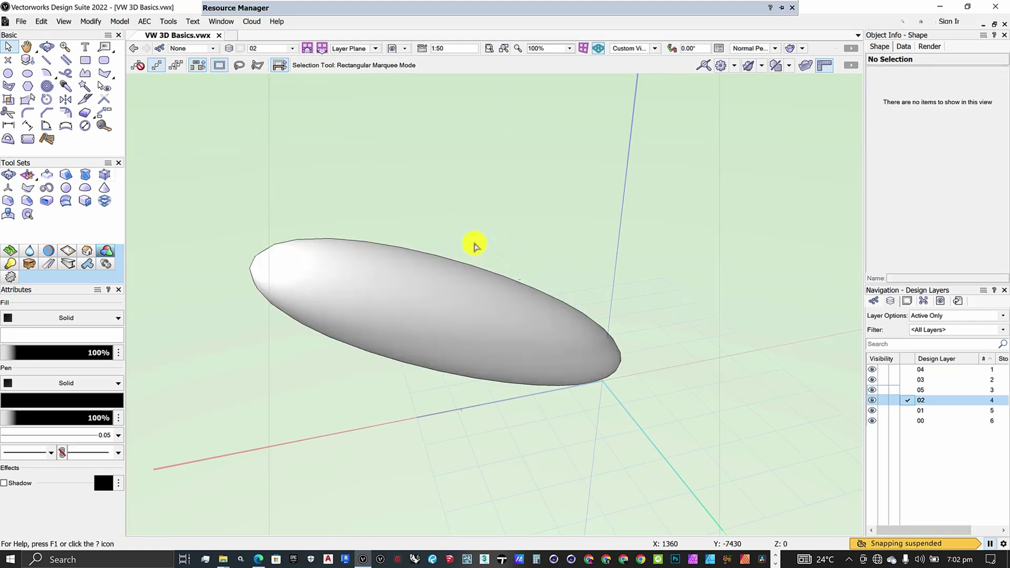
# Reopen the ellipsoid's cage in Scale mode and enlarge its upper face in the plane of the red and blue axes
pyautogui.doubleClick(429, 314)
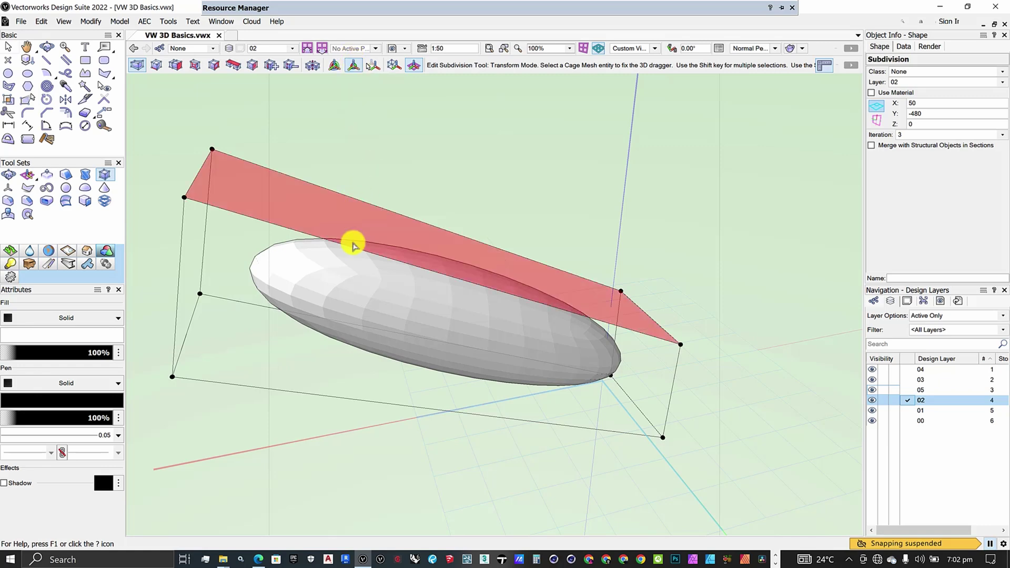
pyautogui.scroll(-5, 499, 380)
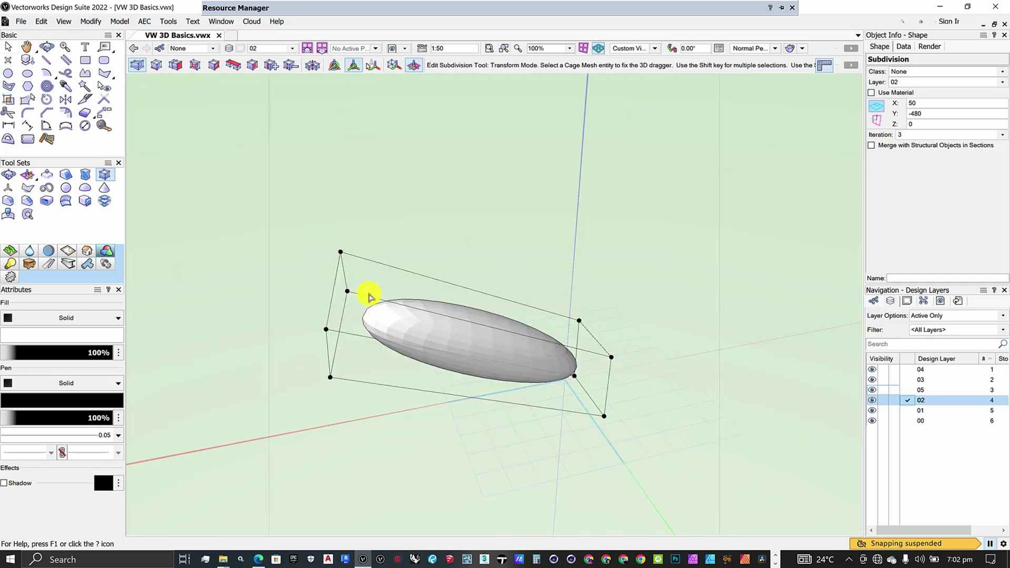
pyautogui.click(385, 280)
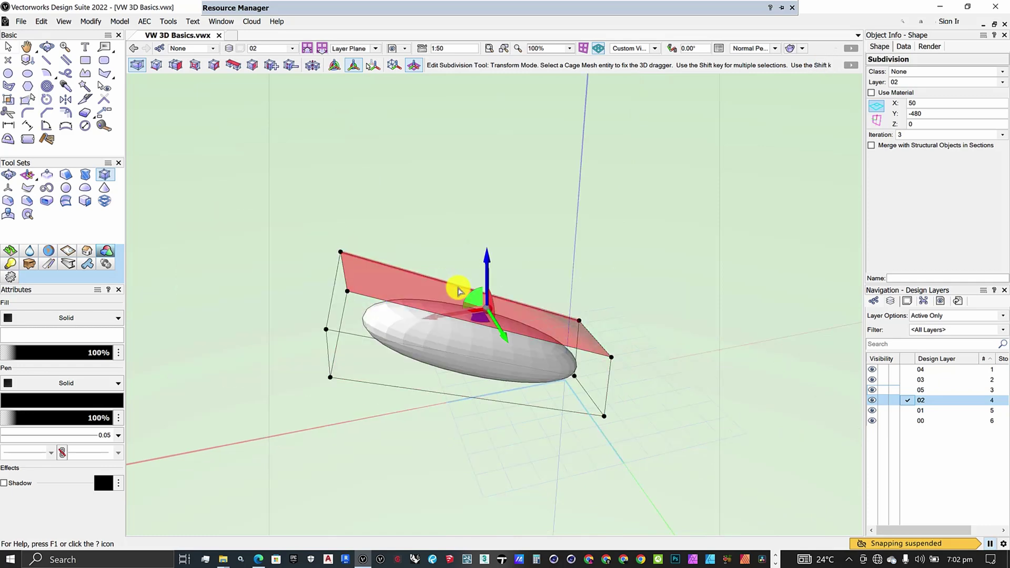
pyautogui.moveTo(471, 289); pyautogui.dragTo(481, 266)
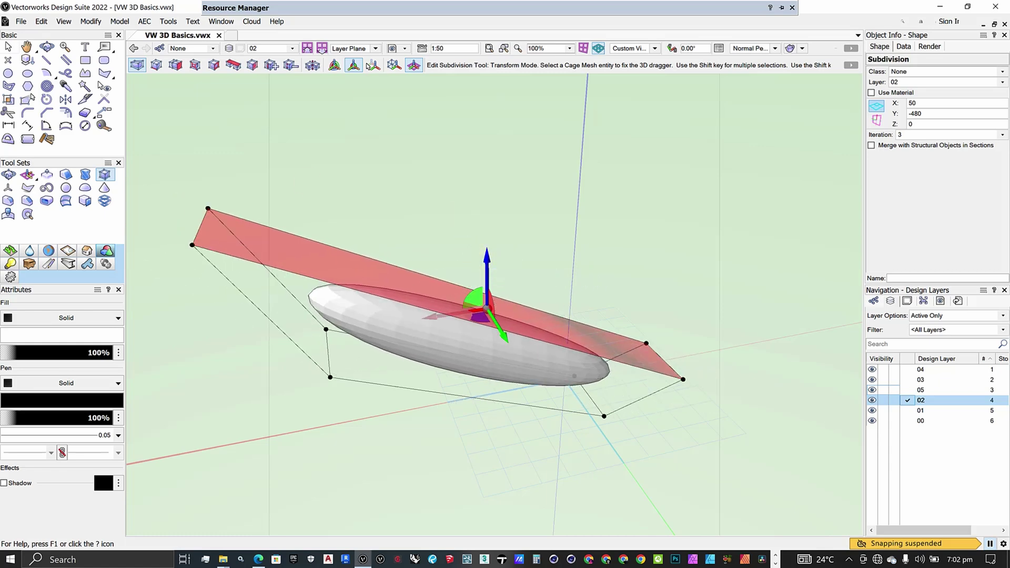
# Enlarge the ellipsoid's upper cage face in the plane of the green and blue axes
pyautogui.moveTo(524, 371); pyautogui.dragTo(438, 368)
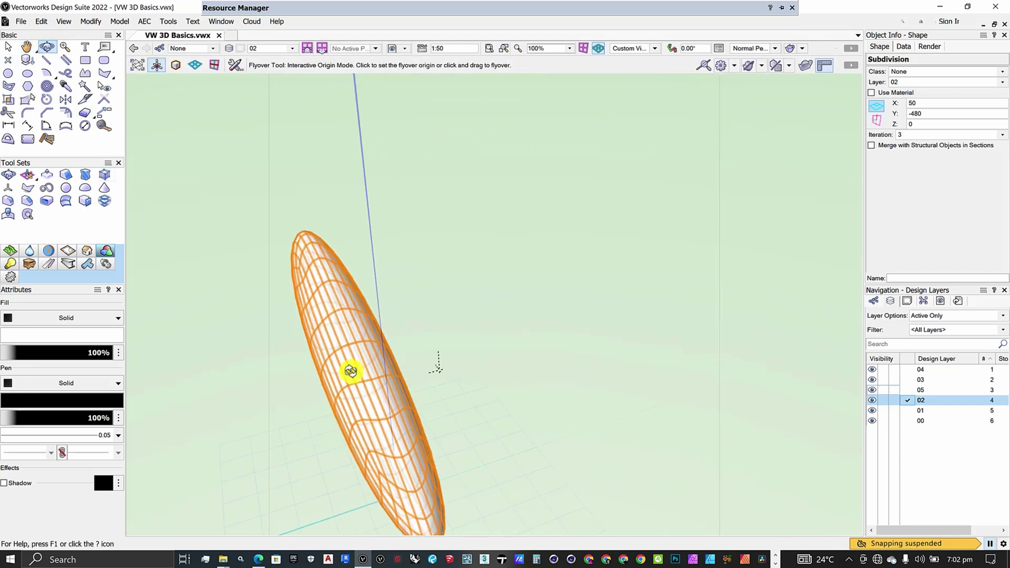
pyautogui.press('x')
pyautogui.doubleClick(354, 362)
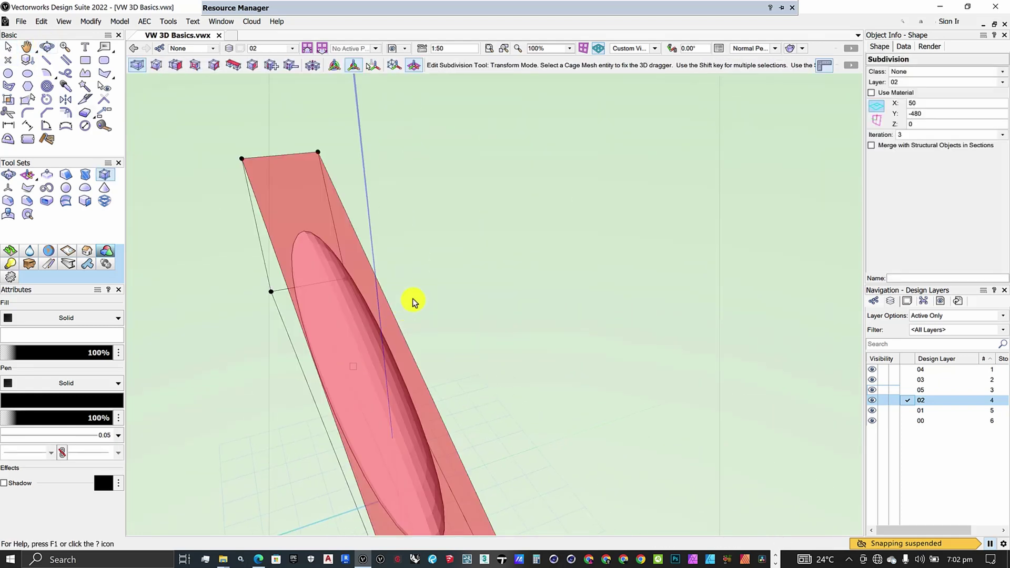
pyautogui.click(358, 316)
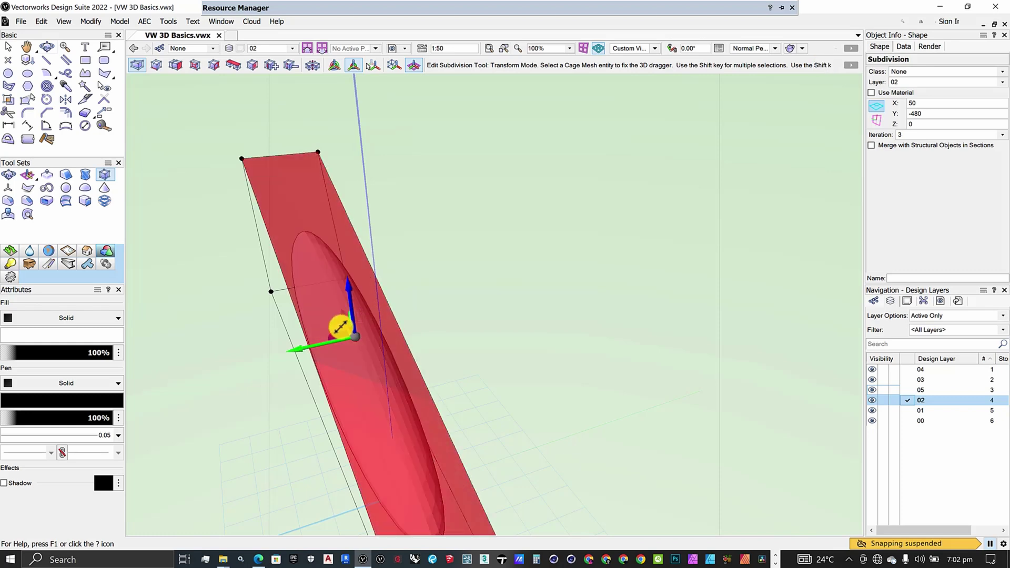
pyautogui.moveTo(340, 327); pyautogui.dragTo(334, 261)
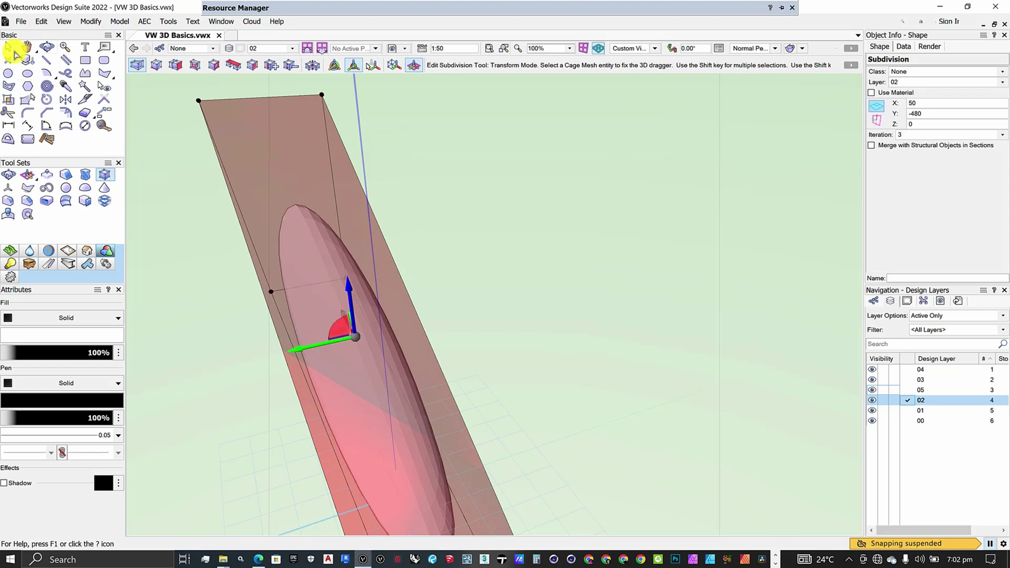
# Scale the upper cage face down past its centre point so that it flips over and twists the form
pyautogui.click(46, 47)
pyautogui.moveTo(448, 401); pyautogui.dragTo(352, 353)
pyautogui.press('x')
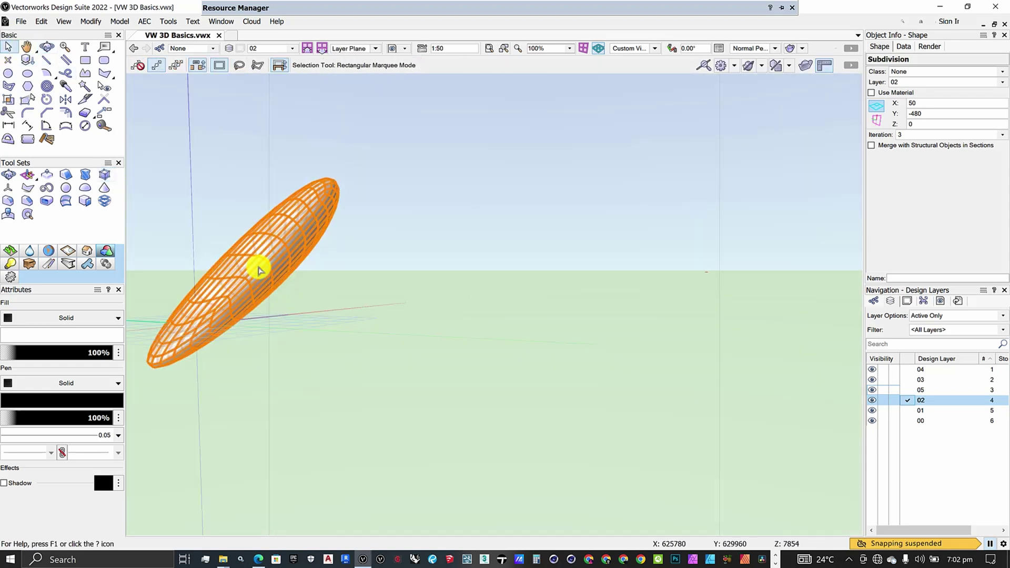
pyautogui.doubleClick(260, 270)
pyautogui.click(295, 229)
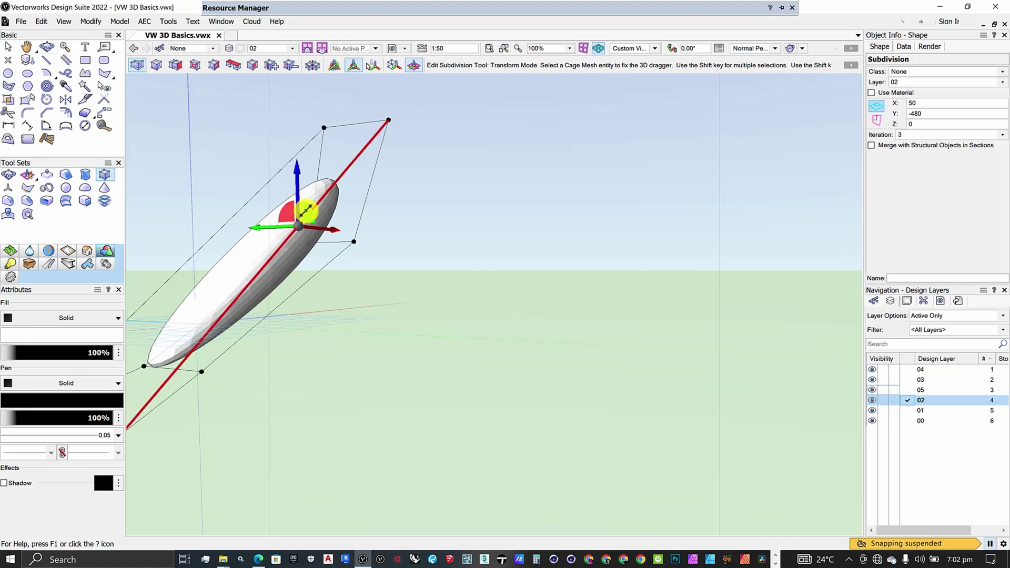
pyautogui.moveTo(305, 211); pyautogui.dragTo(278, 267)
pyautogui.moveTo(393, 422); pyautogui.dragTo(526, 316, button='middle')
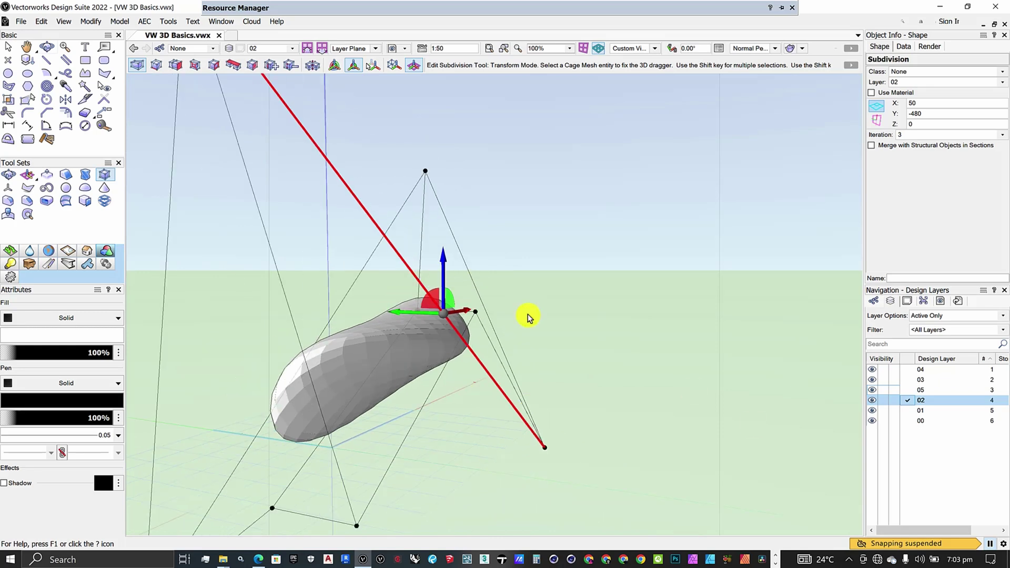
# Inspect the twisted form and its distorted cage mesh from another viewpoint with the Flyover tool
pyautogui.click(47, 49)
pyautogui.moveTo(354, 361); pyautogui.dragTo(416, 394)
pyautogui.press('x')
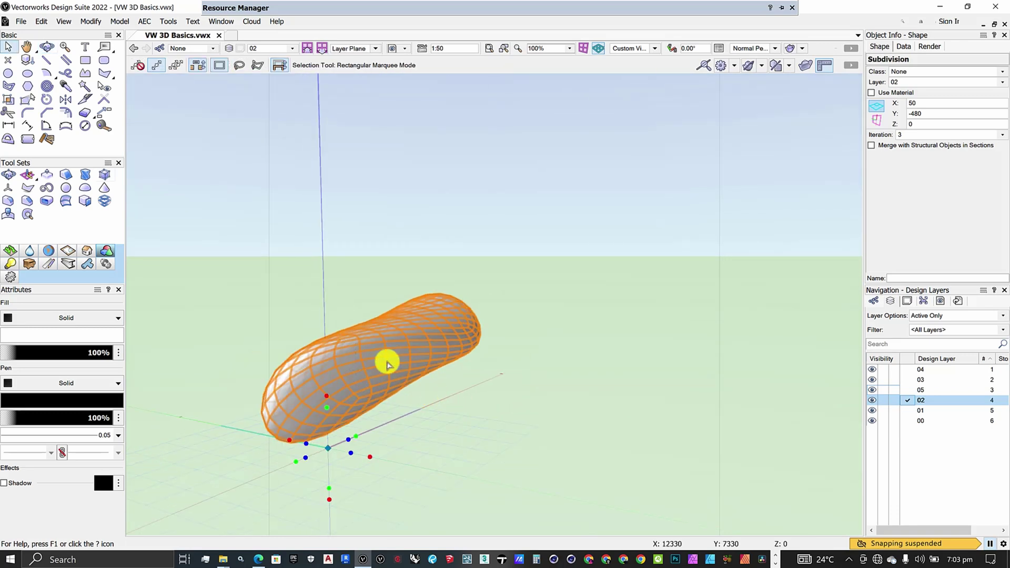
pyautogui.doubleClick(387, 364)
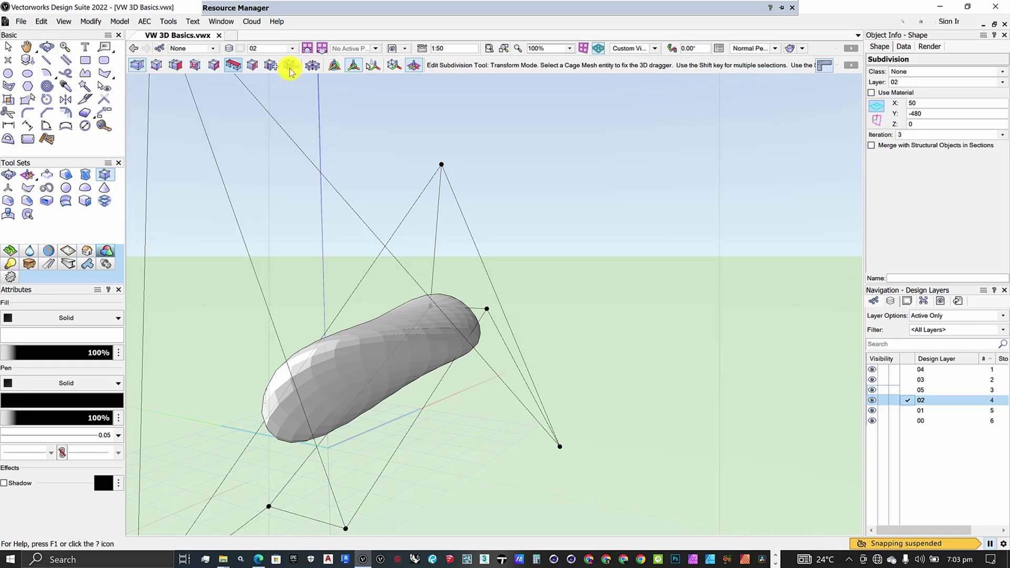
pyautogui.keyDown('shift'); pyautogui.moveTo(412, 285); pyautogui.dragTo(489, 358, button='middle'); pyautogui.keyUp('shift')
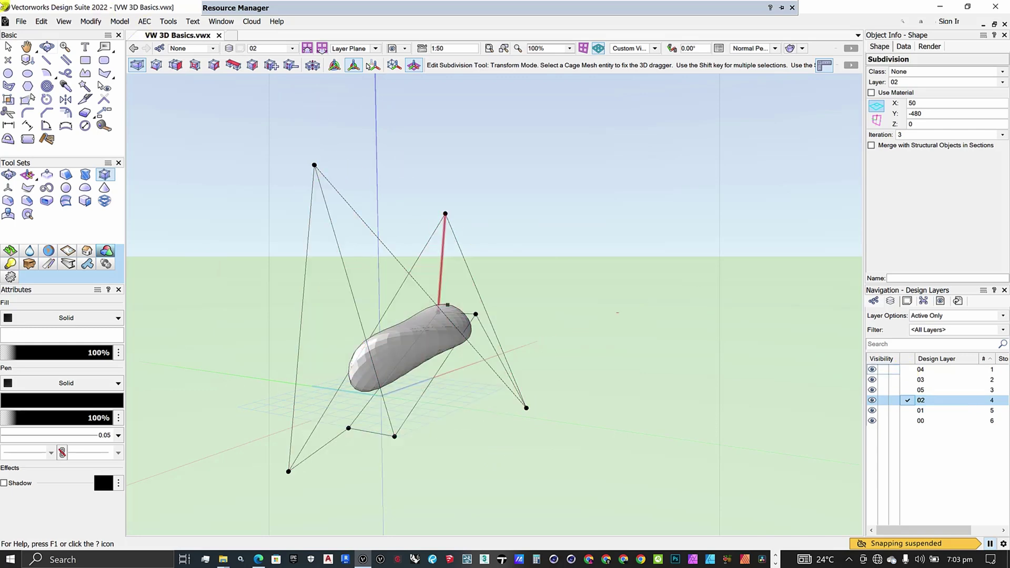
# Leave cage editing and delete the twisted subdivision form from the layer
pyautogui.press('x')
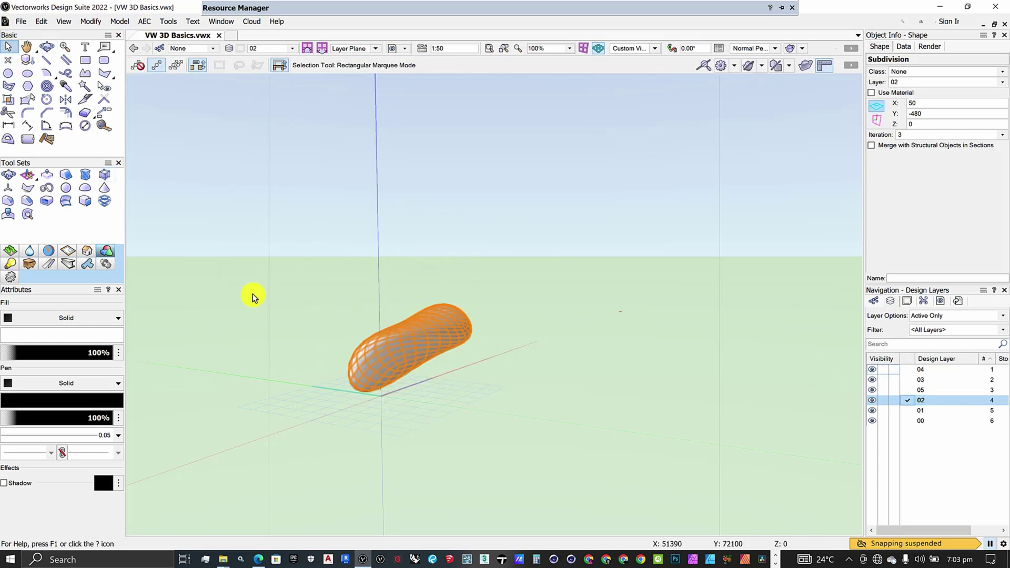
pyautogui.click(253, 294)
pyautogui.moveTo(248, 221); pyautogui.dragTo(577, 464)
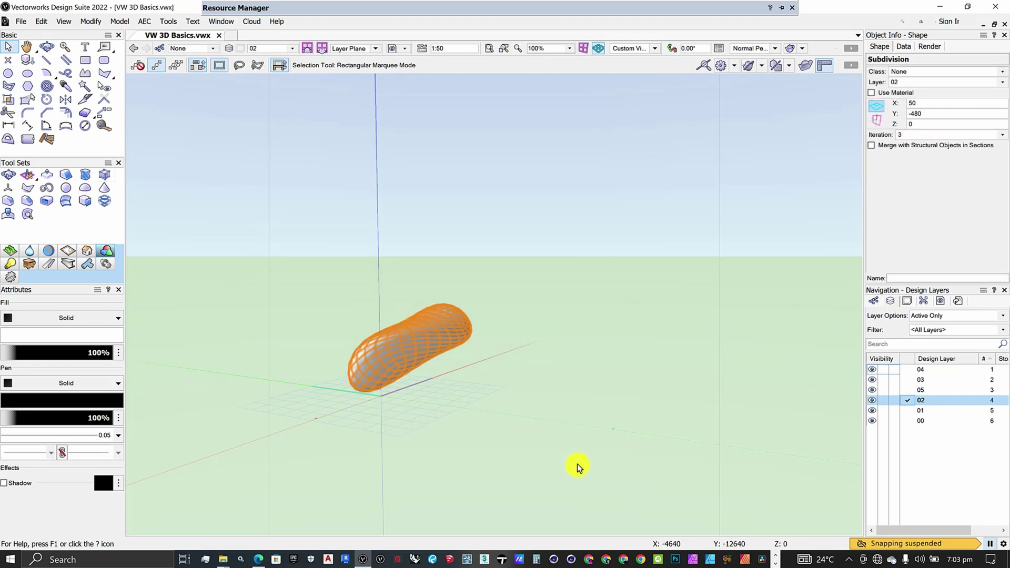
pyautogui.press('Delete')
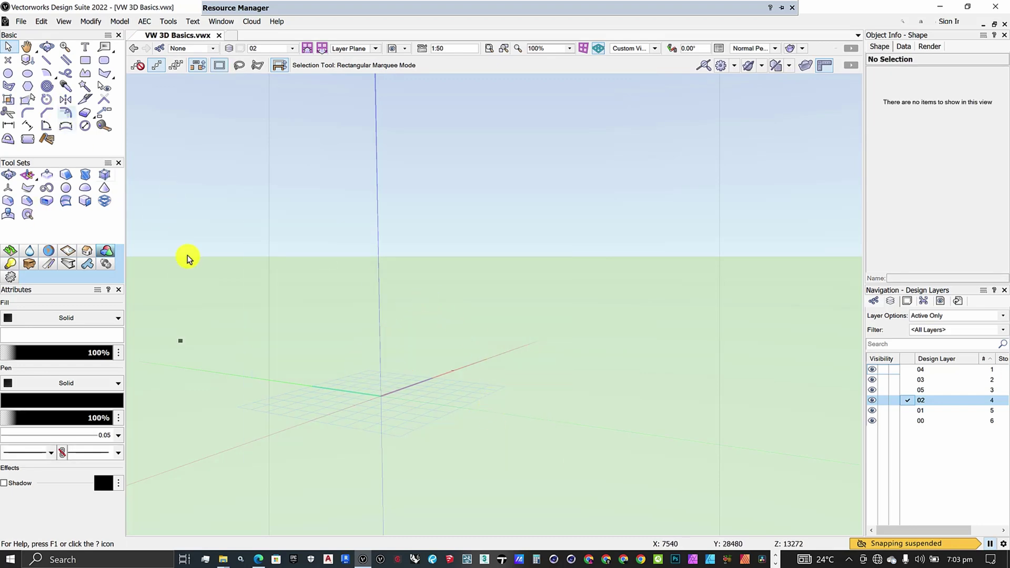
# Create a subdivision torus at the origin with major radius 5000, minor radius 2500, 8 major and 4 minor segments
pyautogui.click(105, 176)
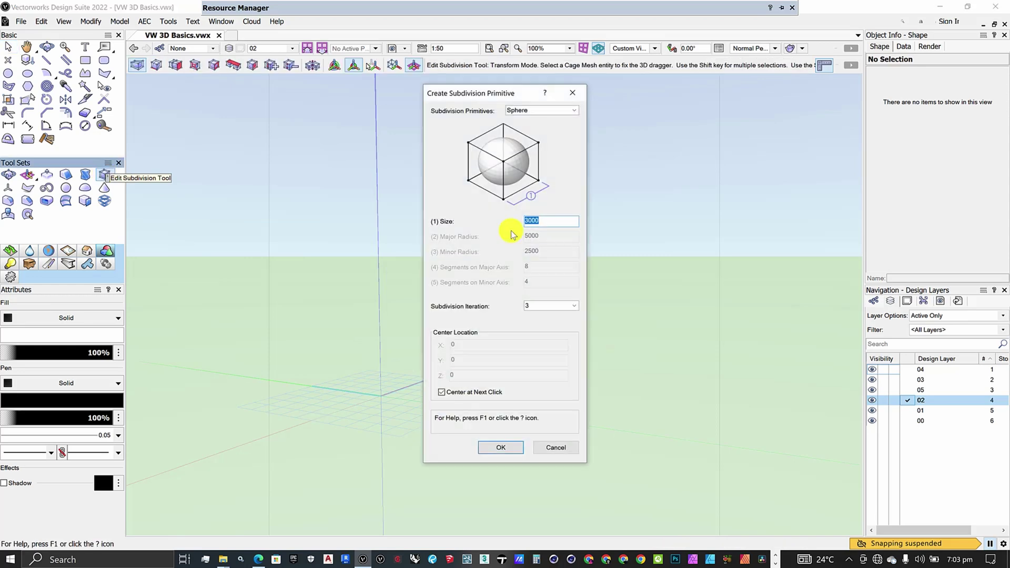
pyautogui.moveTo(468, 100); pyautogui.dragTo(312, 77)
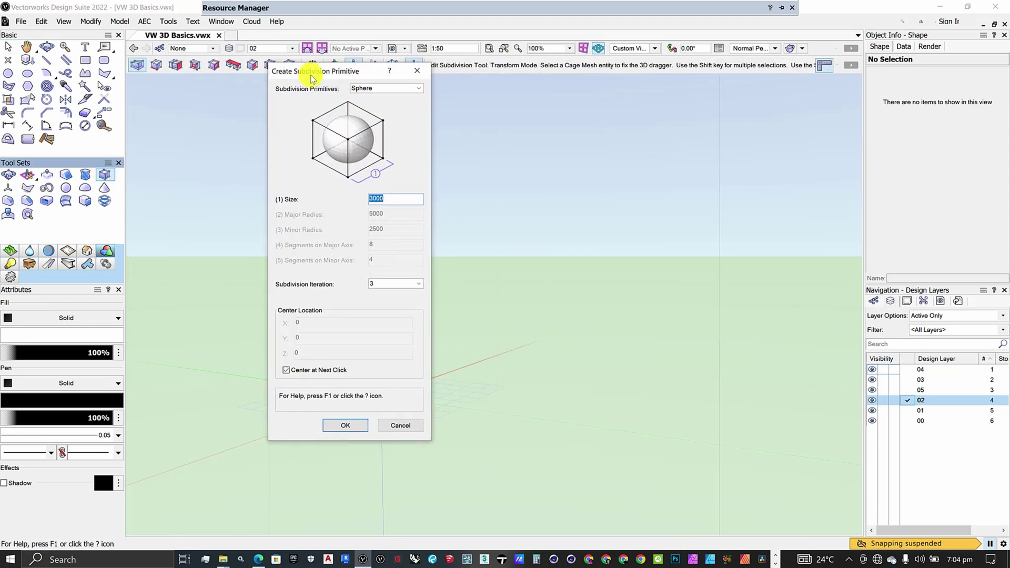
pyautogui.click(388, 90)
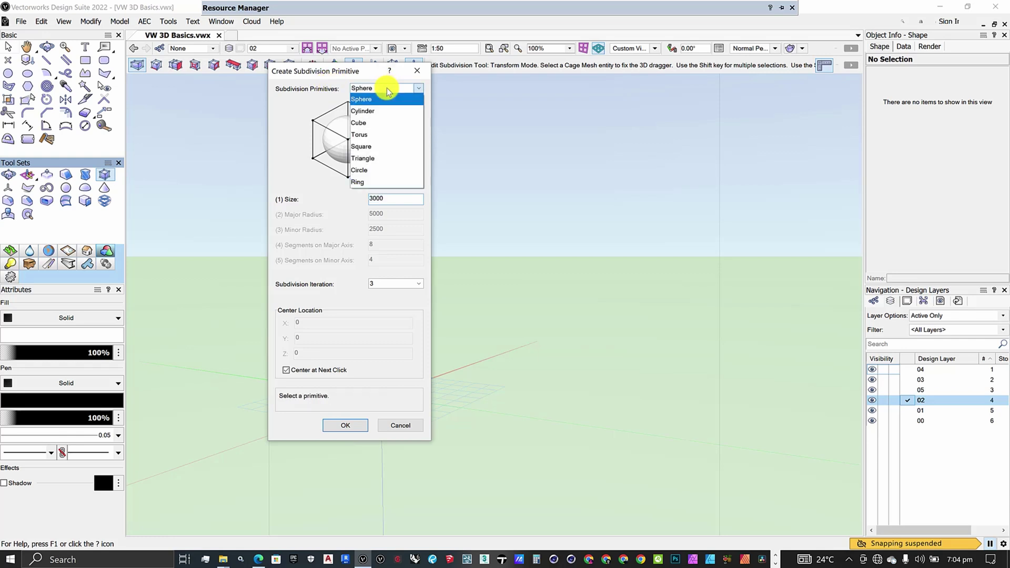
pyautogui.click(378, 134)
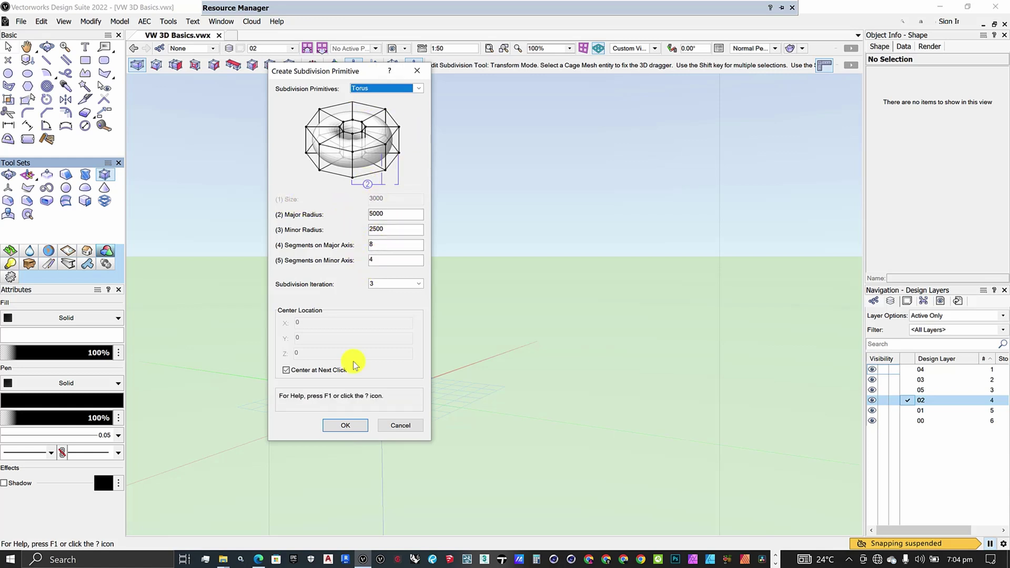
pyautogui.click(337, 426)
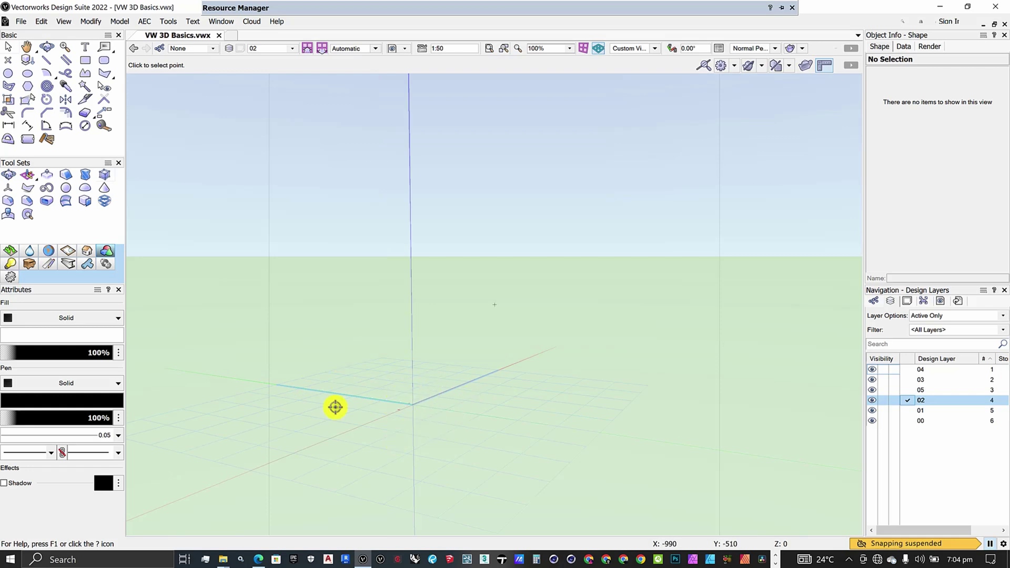
pyautogui.click(410, 405)
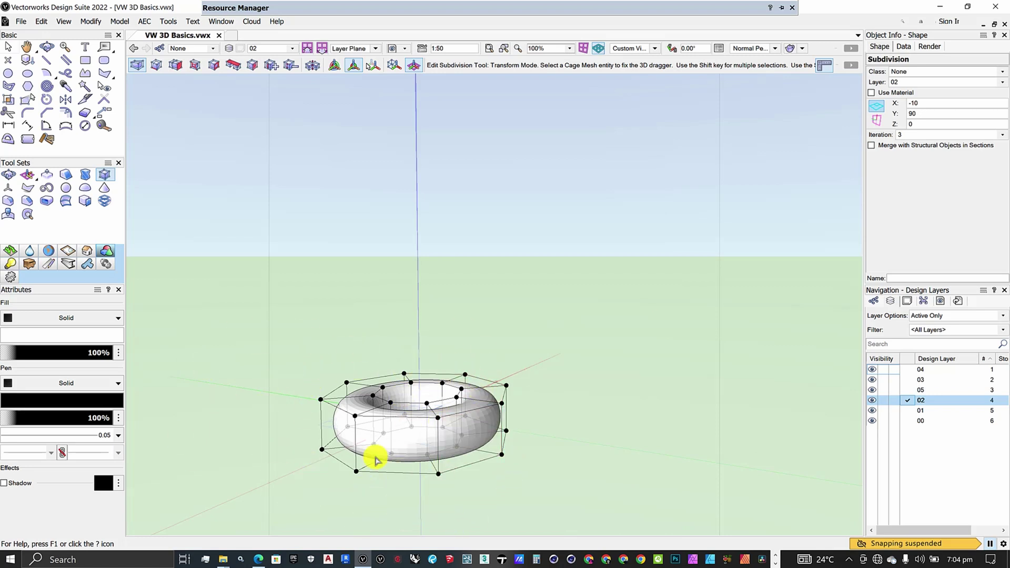
# In Translate and Rotate mode, raise the torus's top cage face on the far red-axis side about 6900 along the blue axis
pyautogui.click(474, 377)
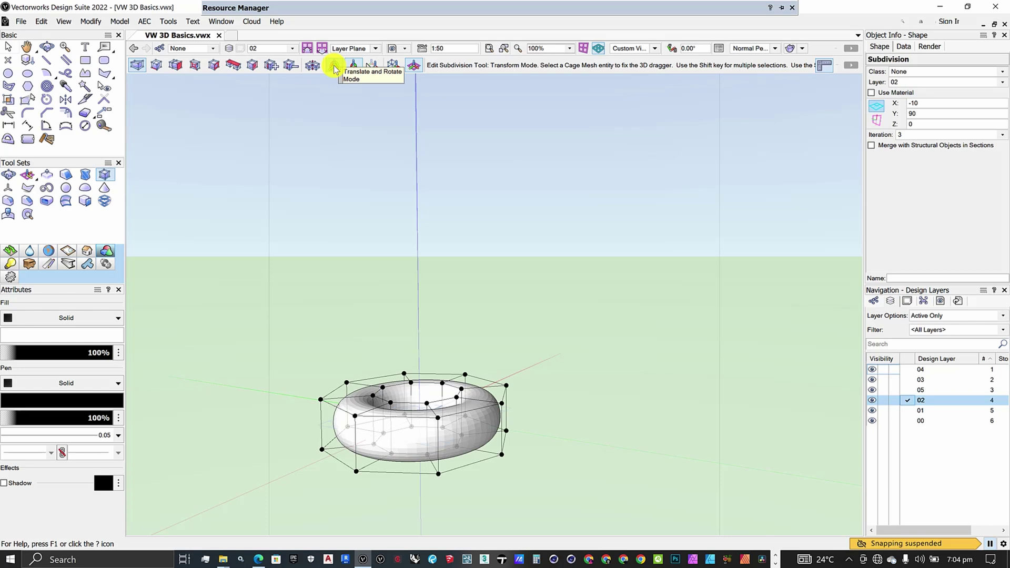
pyautogui.scroll(3, 482, 384)
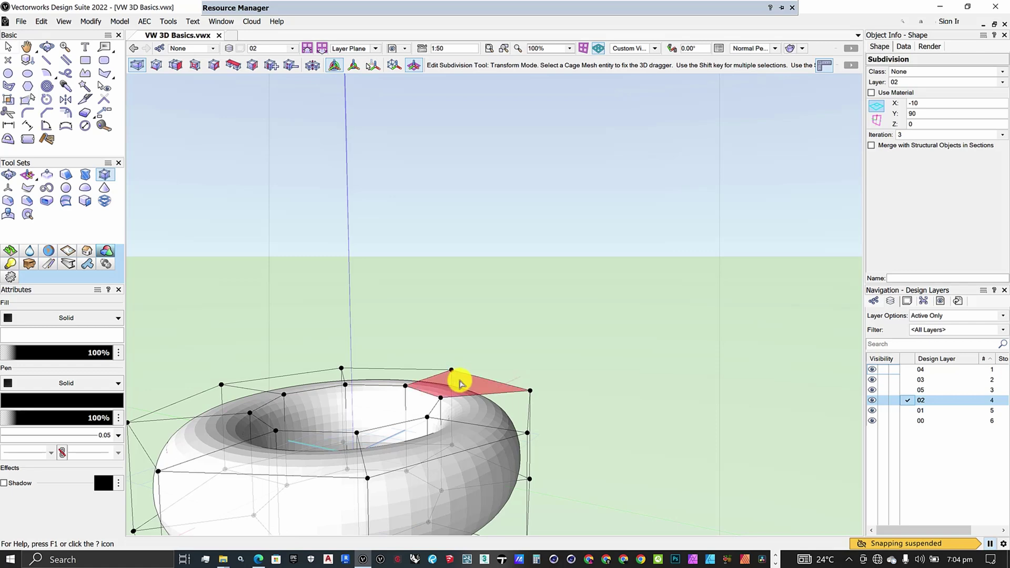
pyautogui.click(459, 384)
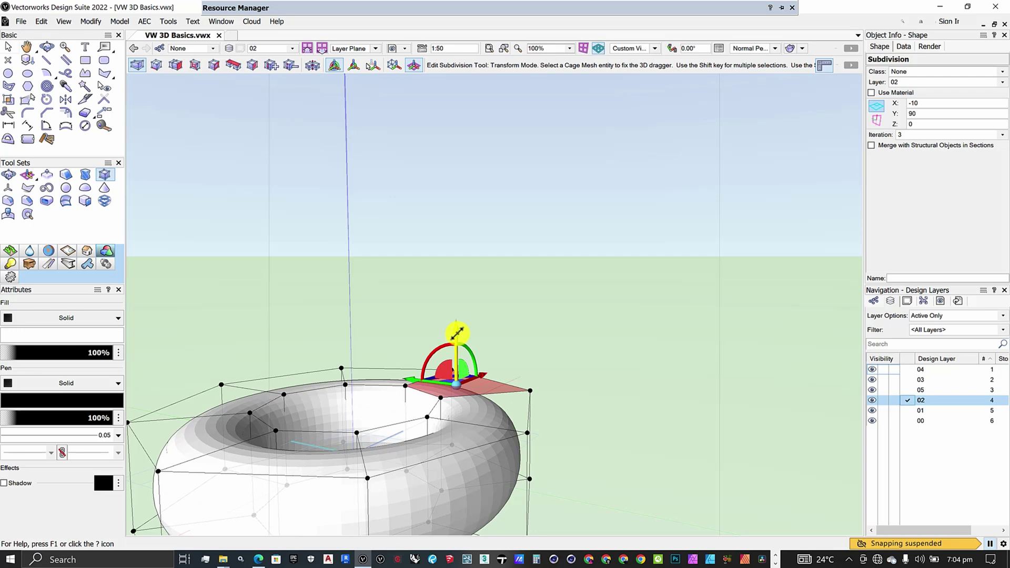
pyautogui.moveTo(457, 333); pyautogui.dragTo(440, 156)
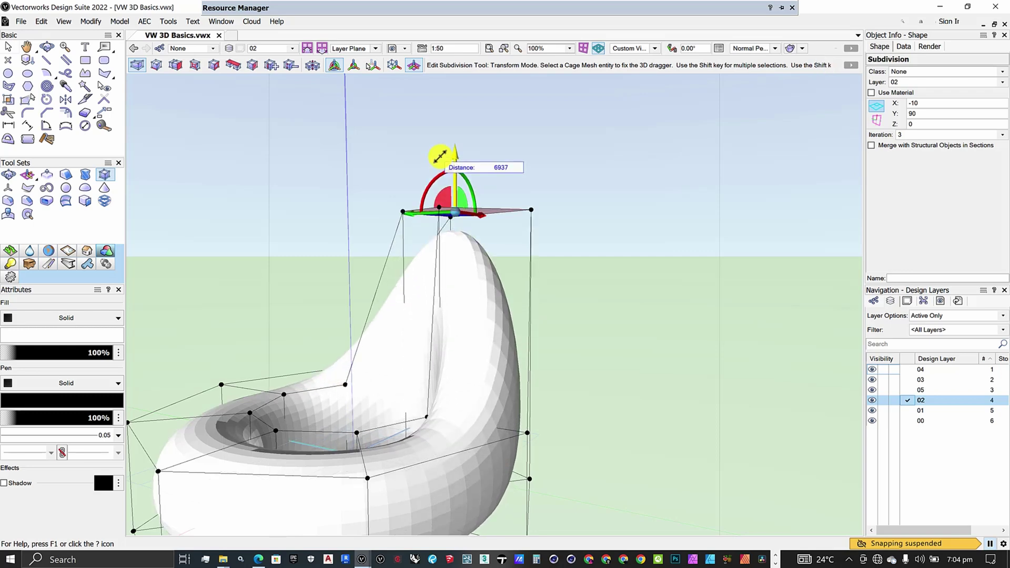
# Raise the torus's top cage face on the green-axis side along the blue axis to about the height of the first peak
pyautogui.scroll(-2, 406, 367)
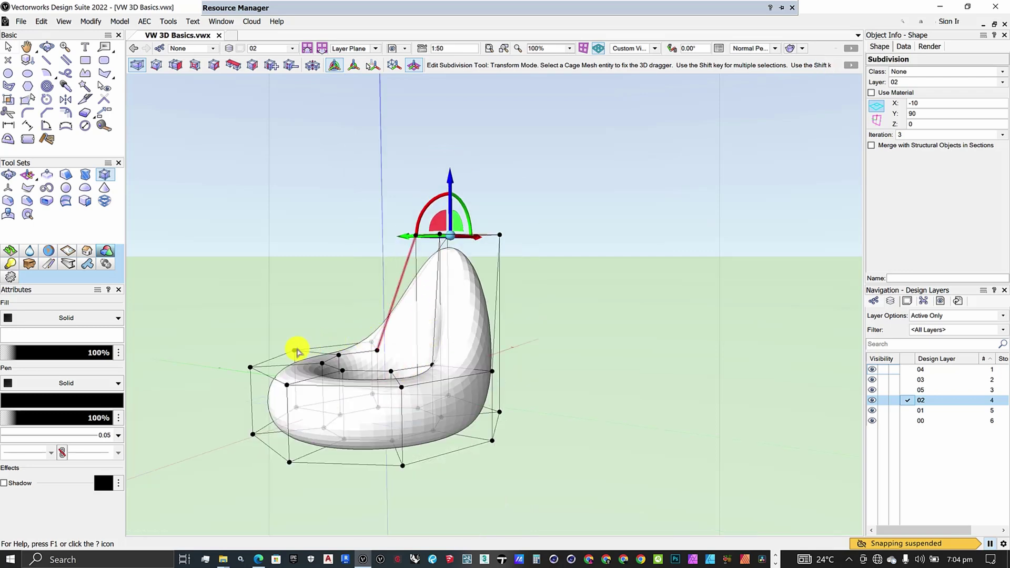
pyautogui.click(286, 362)
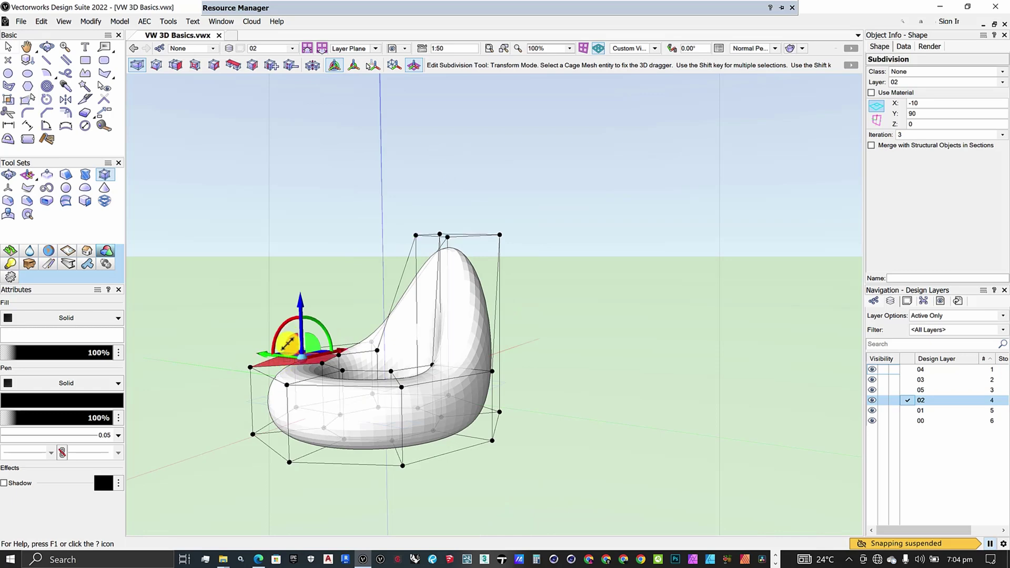
pyautogui.moveTo(298, 304); pyautogui.dragTo(85, 174)
pyautogui.scroll(-2, 454, 453)
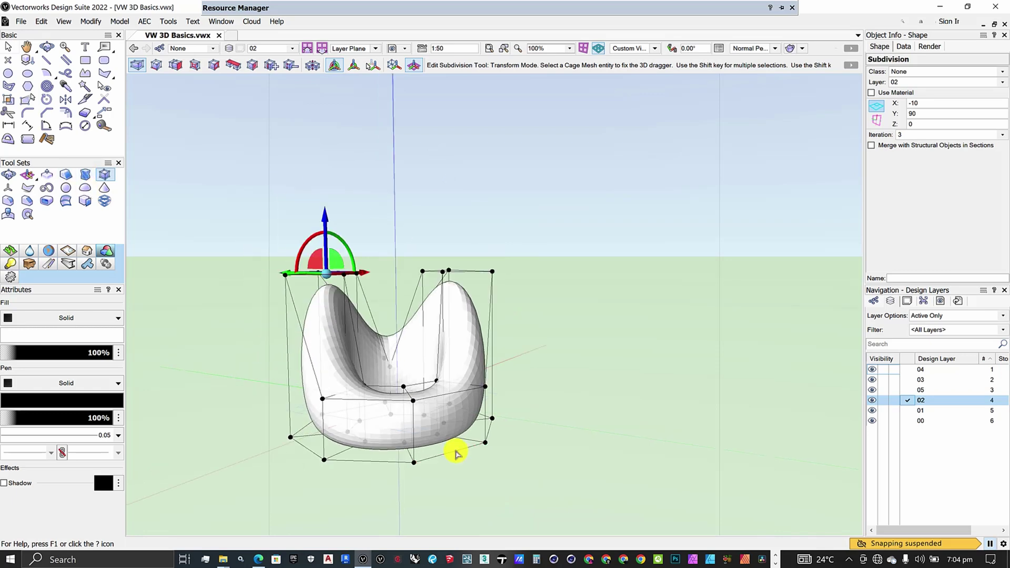
# Raise a single top cage vertex of the torus's peak on the far red-axis side slightly along the blue axis
pyautogui.scroll(-1, 396, 451)
pyautogui.scroll(3, 394, 451)
pyautogui.scroll(2, 369, 392)
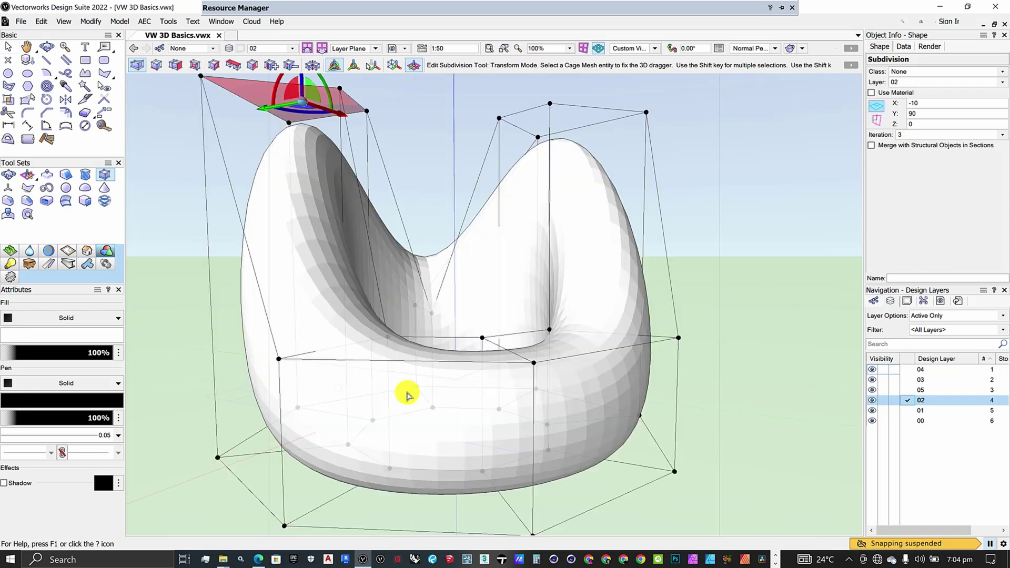
pyautogui.scroll(-1, 473, 389)
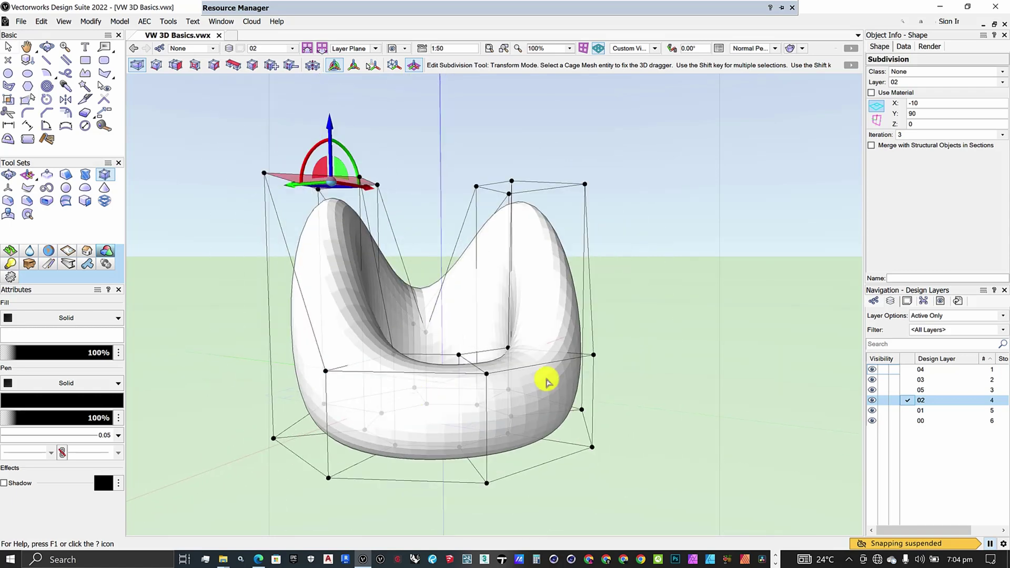
pyautogui.click(509, 183)
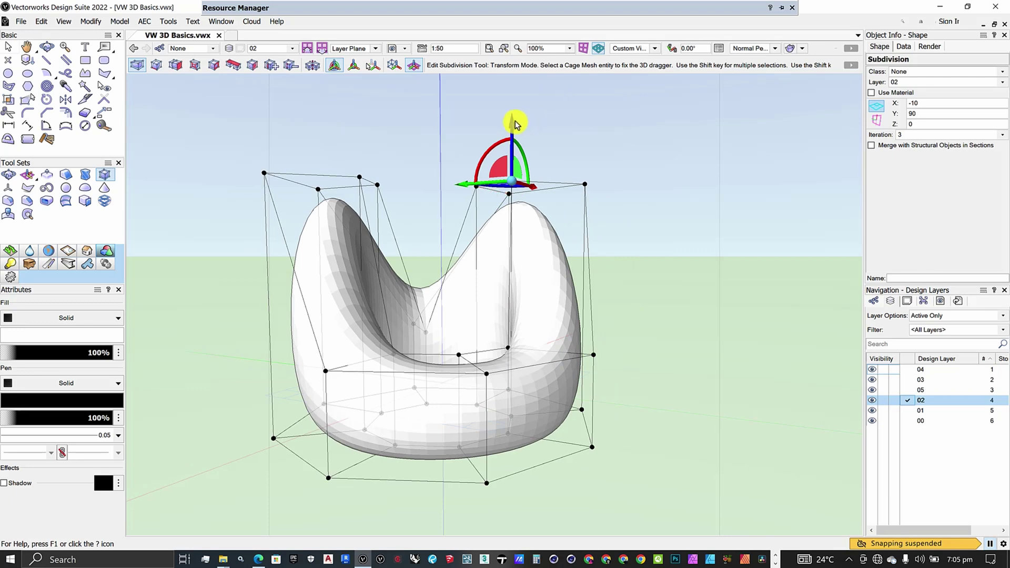
pyautogui.moveTo(514, 125); pyautogui.dragTo(513, 91)
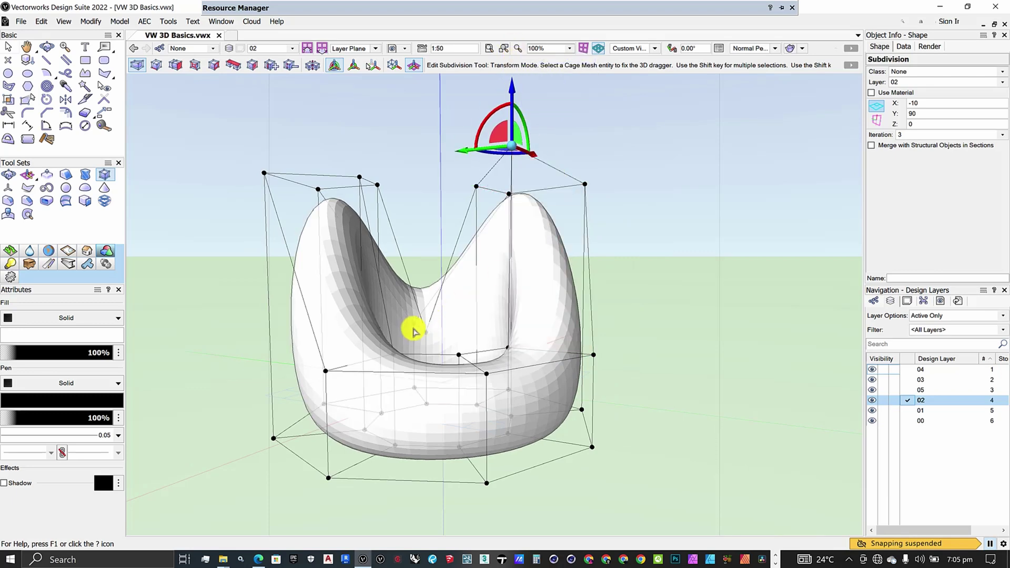
# Orbit the reshaped torus with the Flyover tool to its opposite side and resume editing its cage mesh with Edit Subdivision
pyautogui.scroll(-3, 413, 330)
pyautogui.scroll(2, 517, 319)
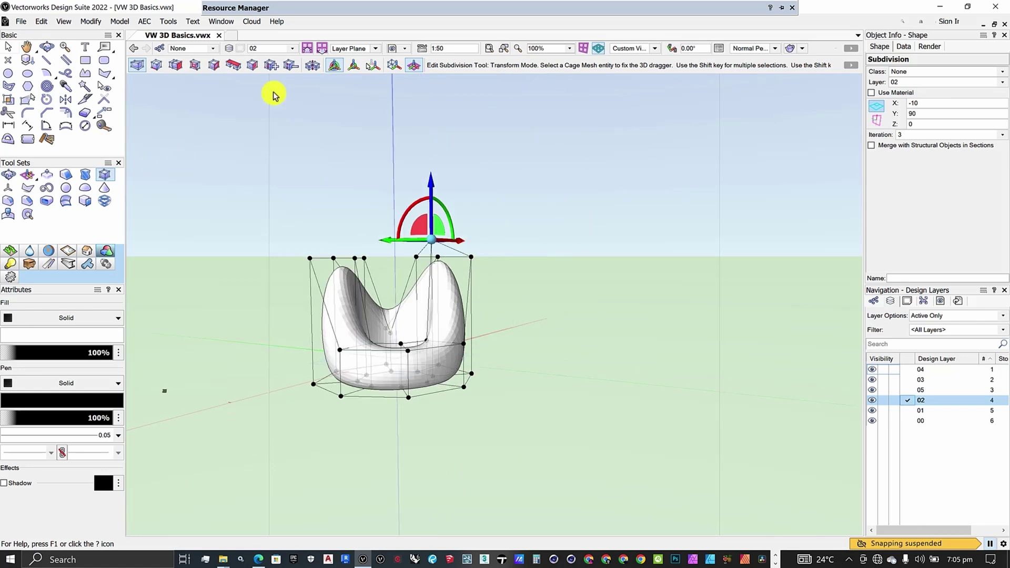
pyautogui.click(46, 47)
pyautogui.moveTo(507, 352); pyautogui.dragTo(332, 350)
pyautogui.scroll(3, 404, 338)
pyautogui.moveTo(557, 343); pyautogui.dragTo(713, 361)
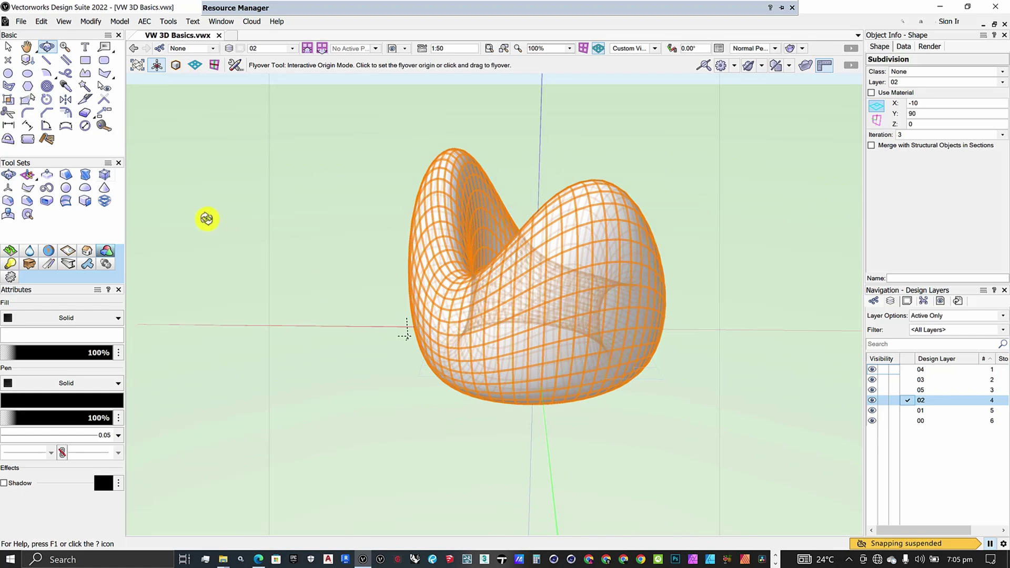
pyautogui.click(104, 175)
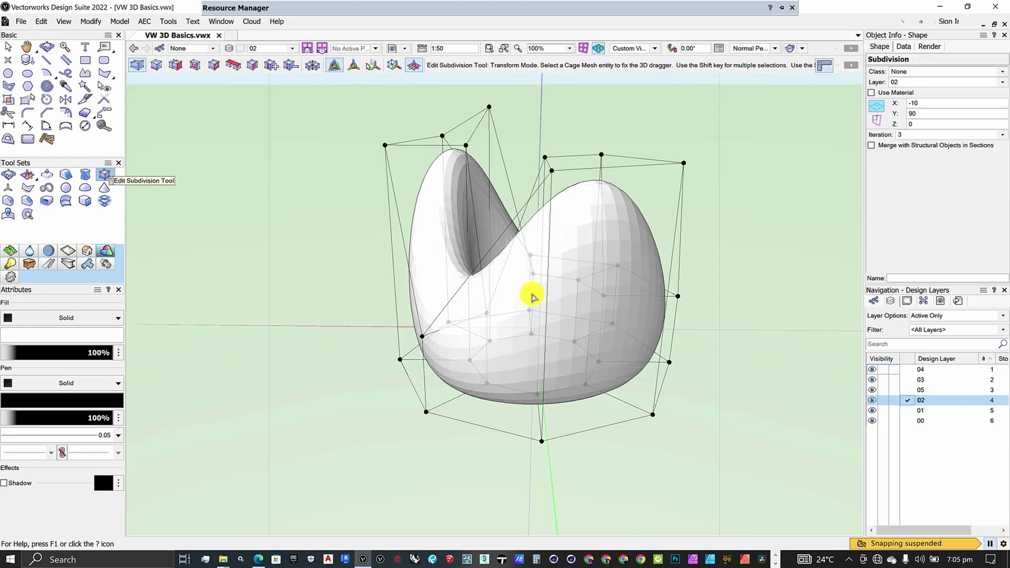
pyautogui.scroll(-3, 395, 266)
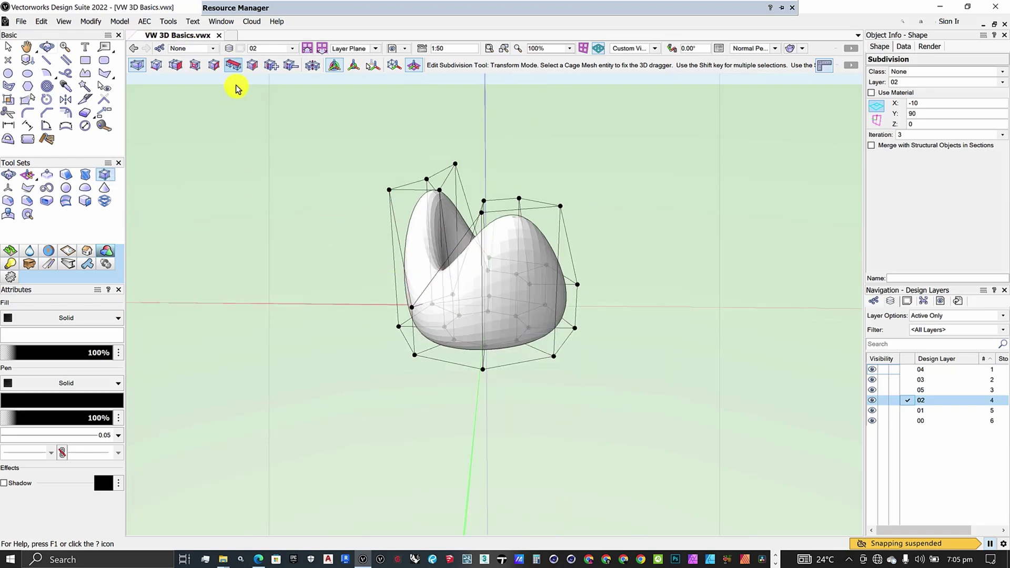